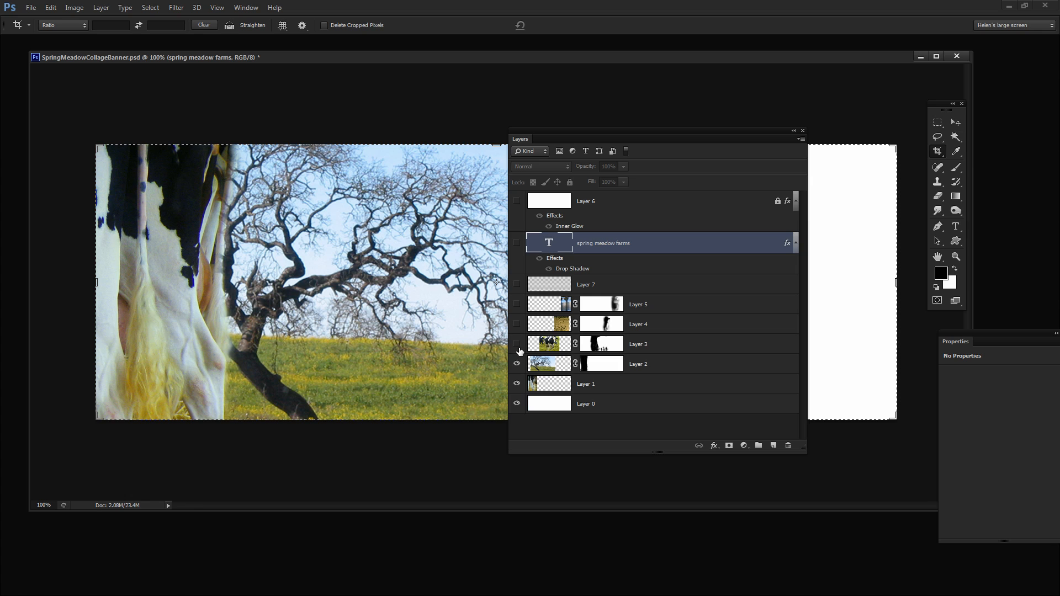
# Step: Show Layers 3, 4, 5 and 7, the spring meadow farms text layer and Layer 6 in the finished collage banner
pyautogui.click(517, 345)
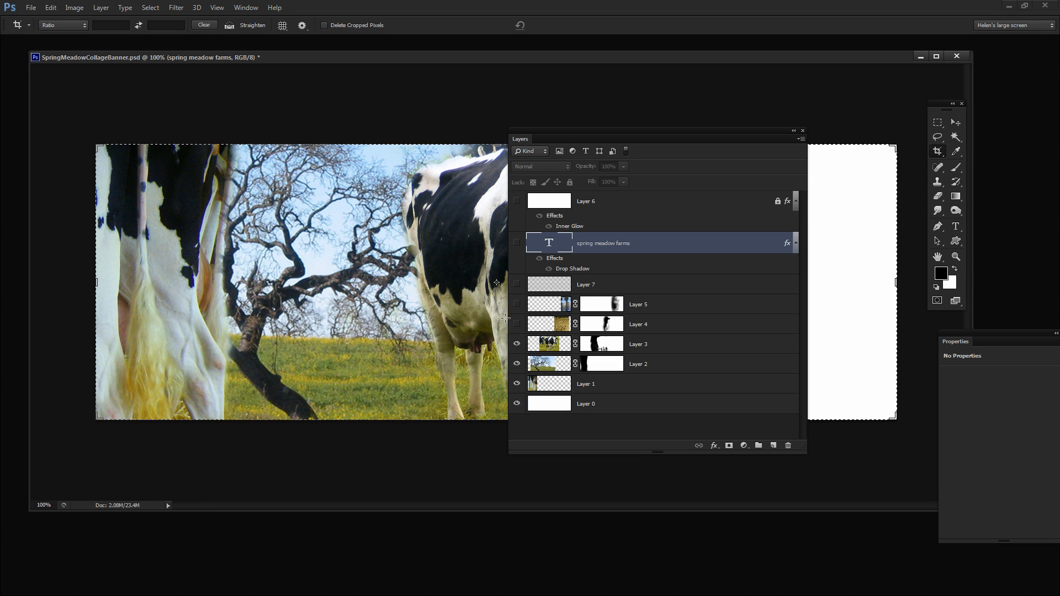
pyautogui.moveTo(584, 138); pyautogui.dragTo(703, 131)
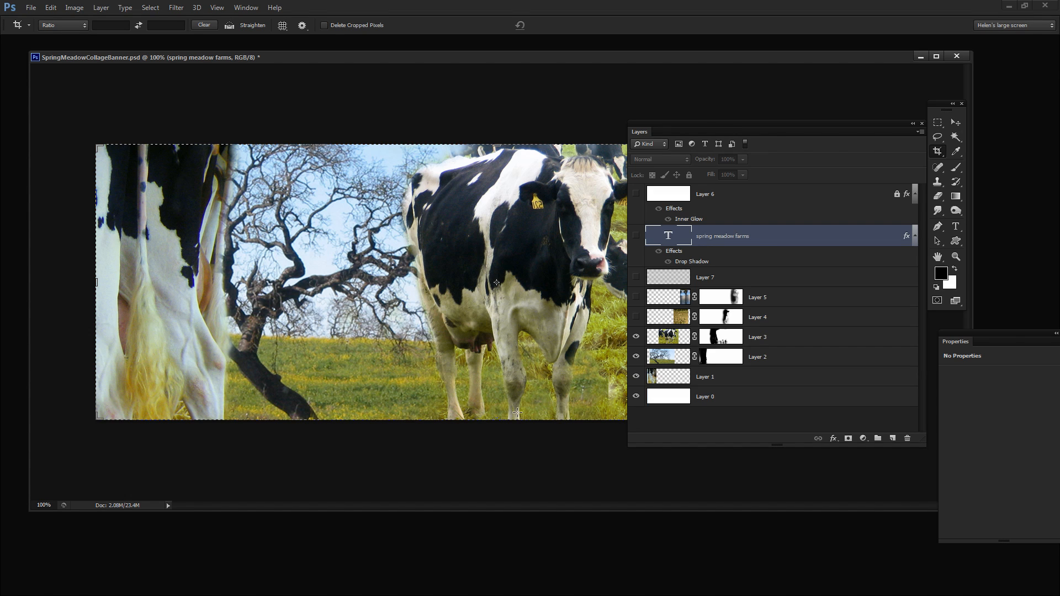
pyautogui.click(638, 317)
pyautogui.moveTo(767, 124); pyautogui.dragTo(266, 157)
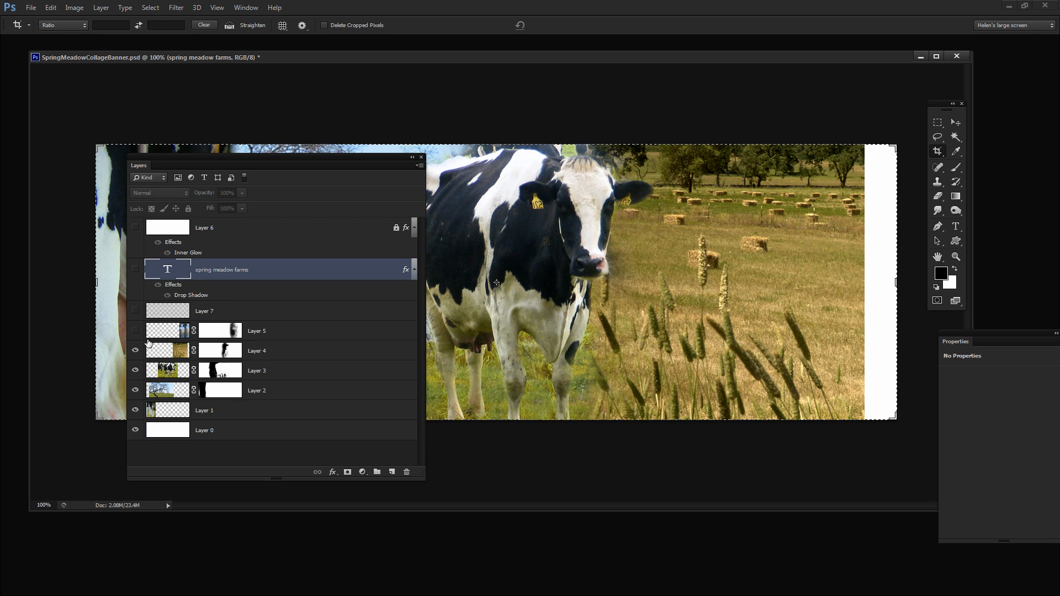
pyautogui.click(135, 331)
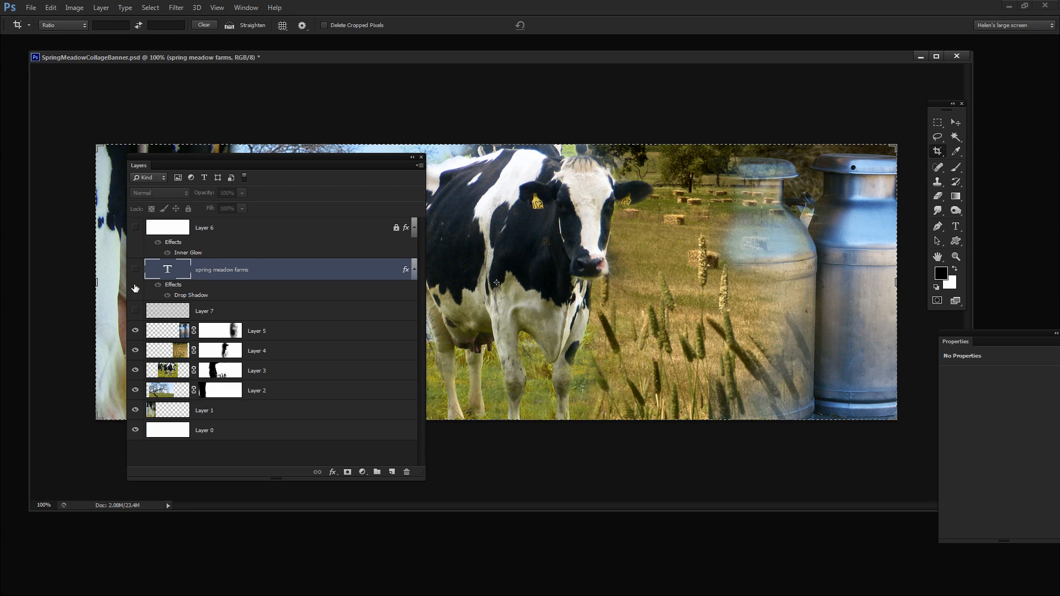
pyautogui.click(135, 310)
pyautogui.click(135, 268)
pyautogui.click(135, 228)
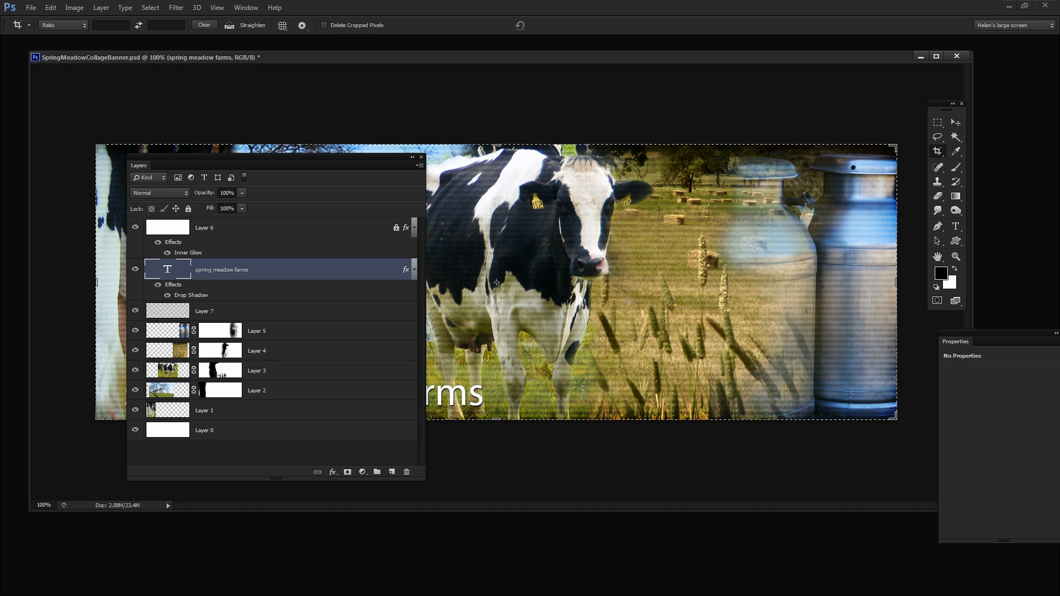
# Step: Close SpringMeadowCollageBanner.psd without saving, and bring the open milkcans.jpg and hay.jpg images to the front
pyautogui.click(957, 57)
pyautogui.click(502, 232)
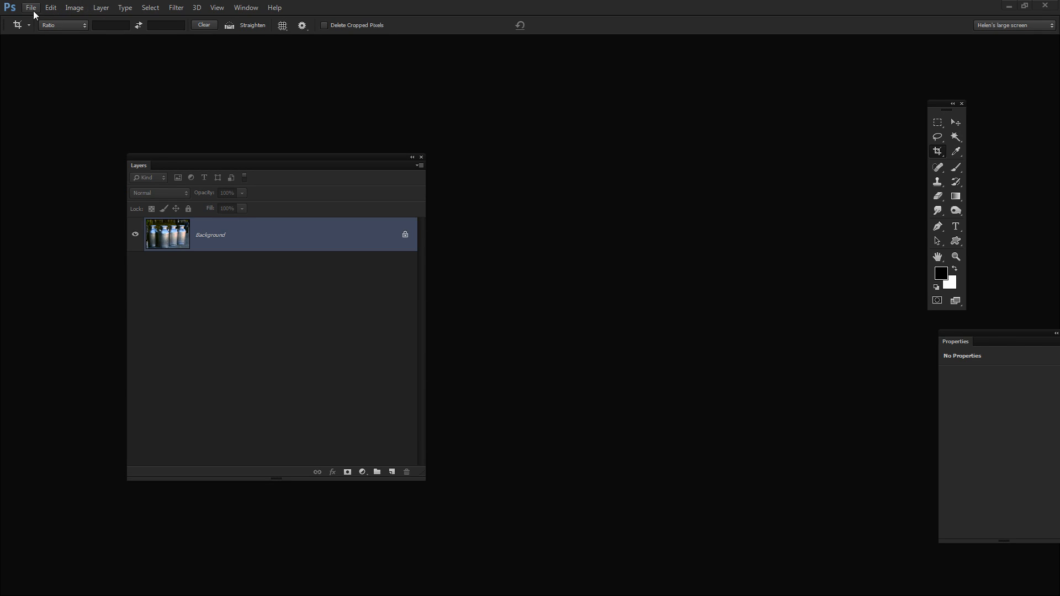
pyautogui.click(236, 8)
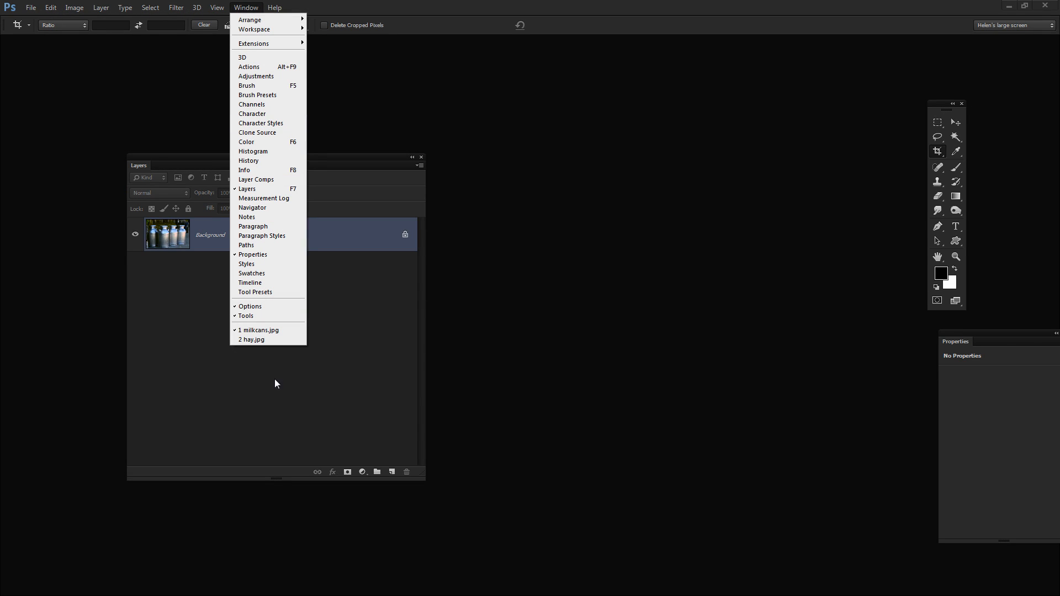
pyautogui.click(259, 330)
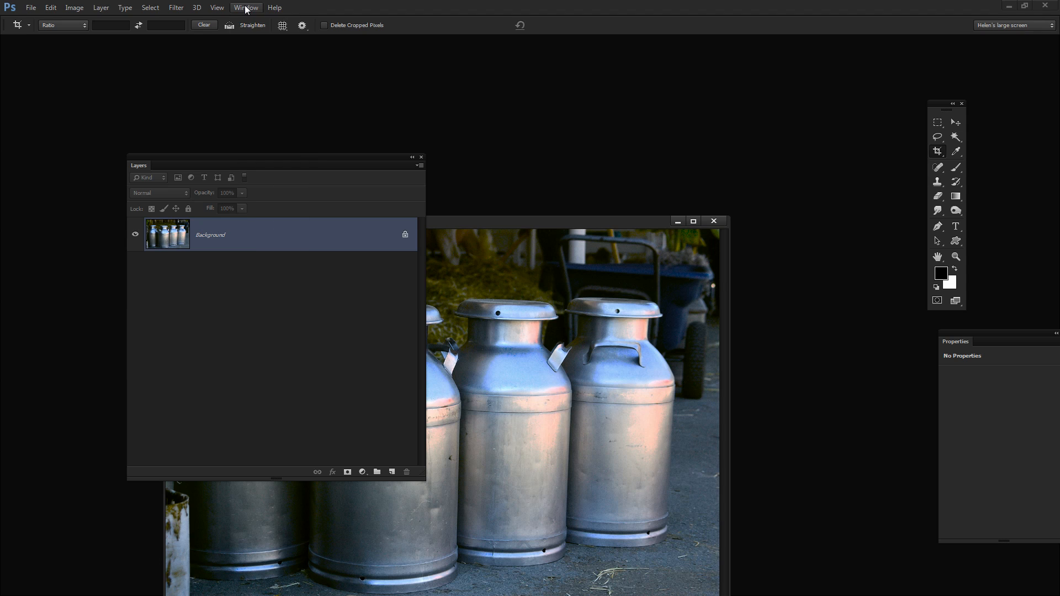
pyautogui.click(246, 7)
pyautogui.click(260, 337)
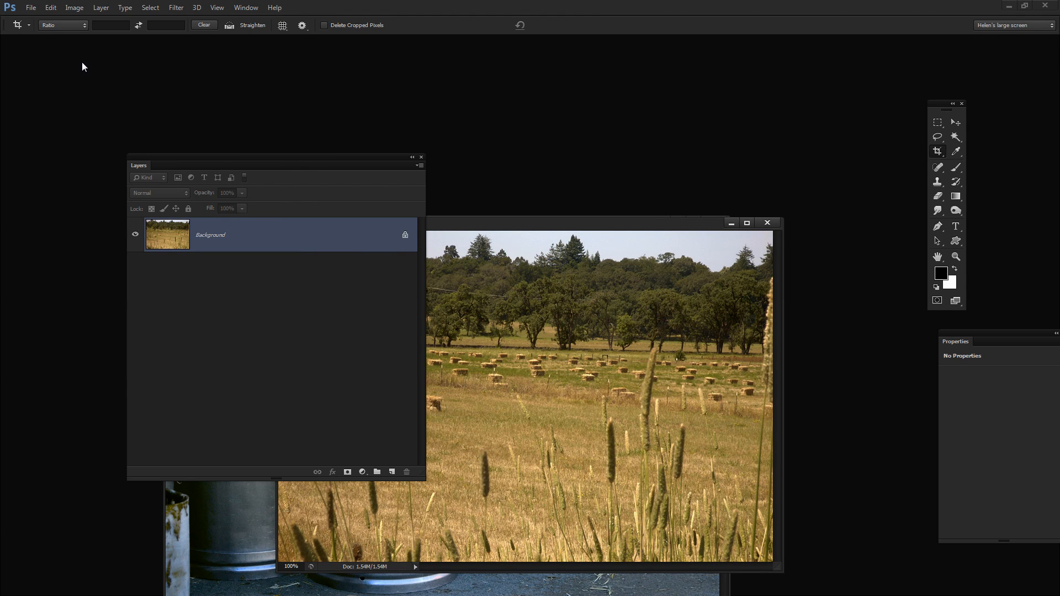
# Step: Open the recent image cows (1).jpg and move the Layers panel clear of the photo
pyautogui.click(33, 11)
pyautogui.moveTo(138, 76)
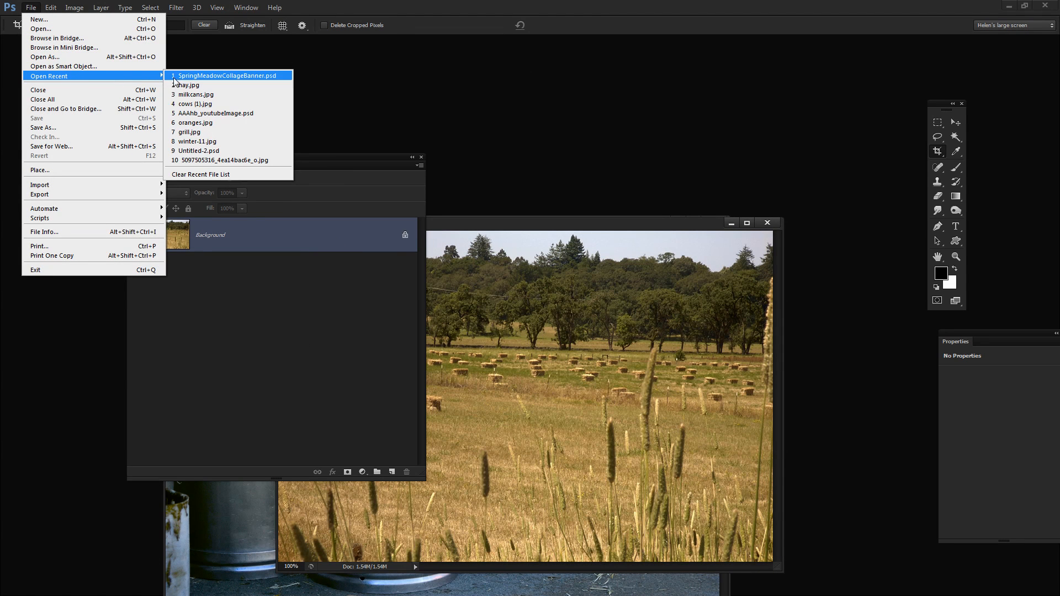
pyautogui.click(210, 107)
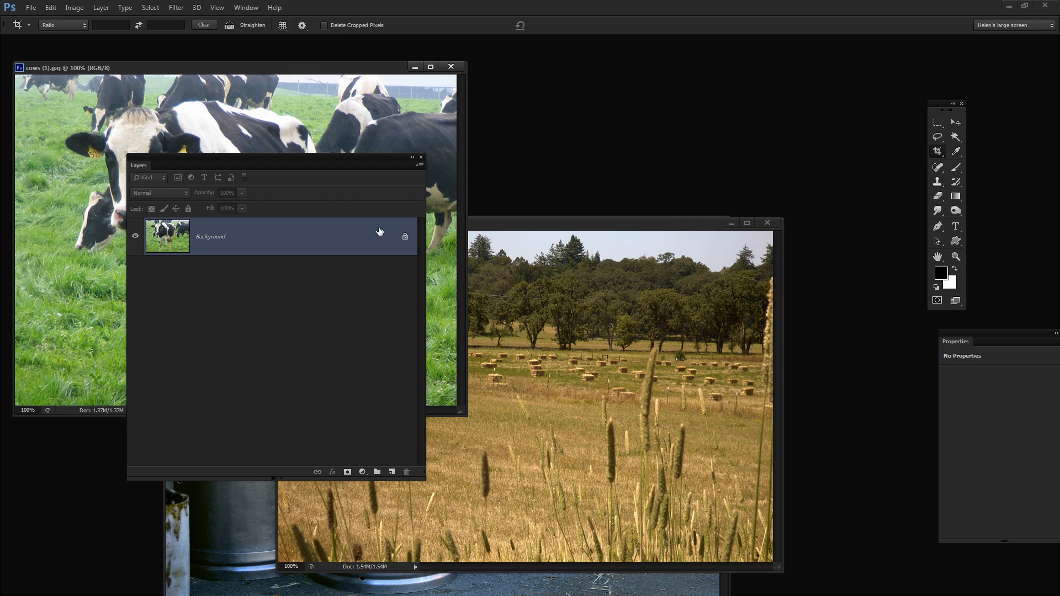
pyautogui.moveTo(250, 160); pyautogui.dragTo(651, 148)
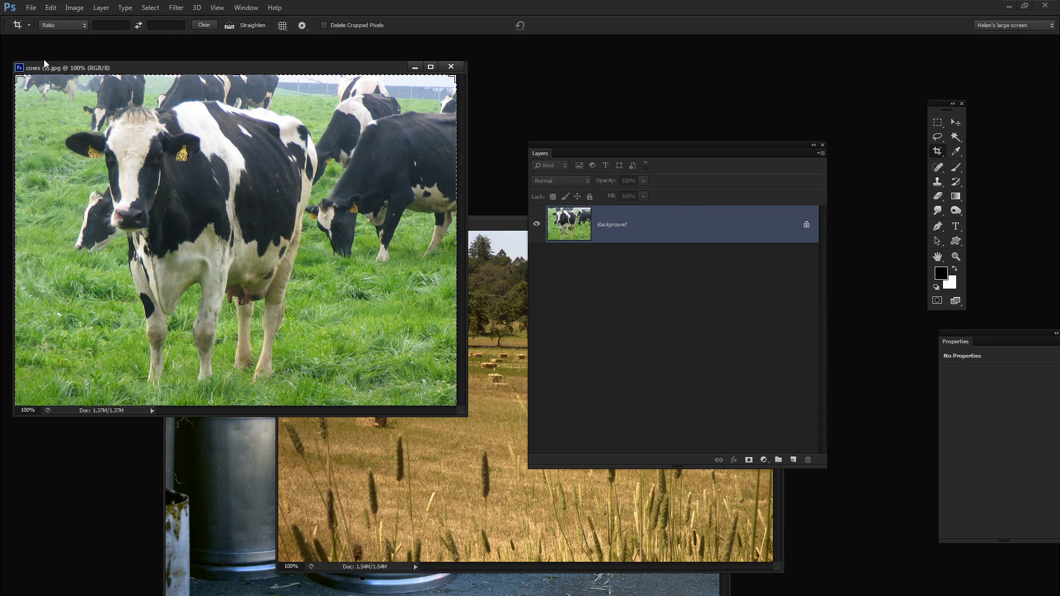
# Step: Create a new 1920 by 800 pixel document with a white background and arrange its window below the cows photo
pyautogui.click(31, 8)
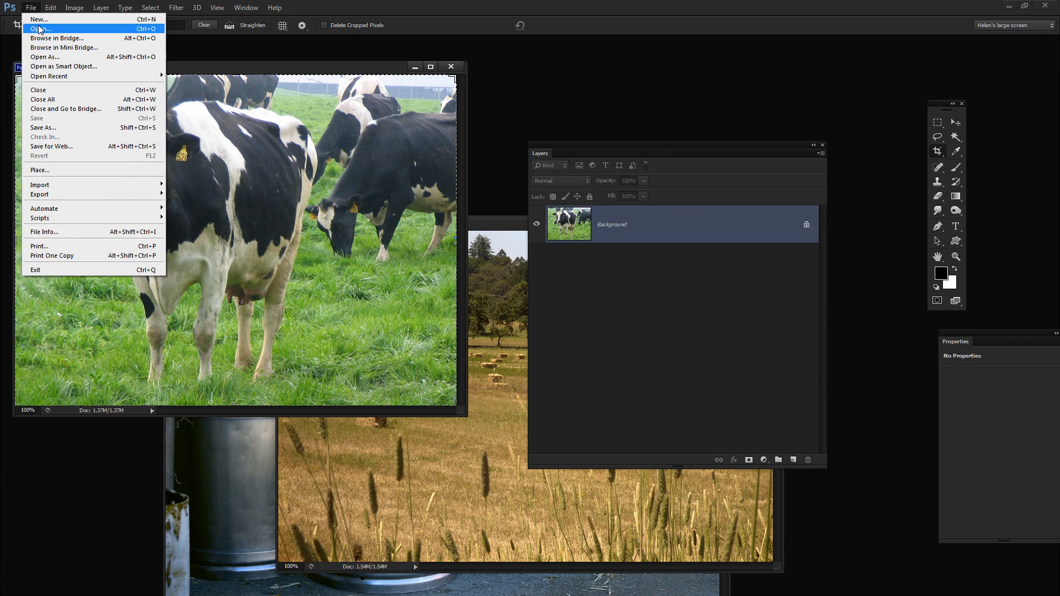
pyautogui.click(42, 21)
pyautogui.moveTo(284, 216); pyautogui.dragTo(191, 213)
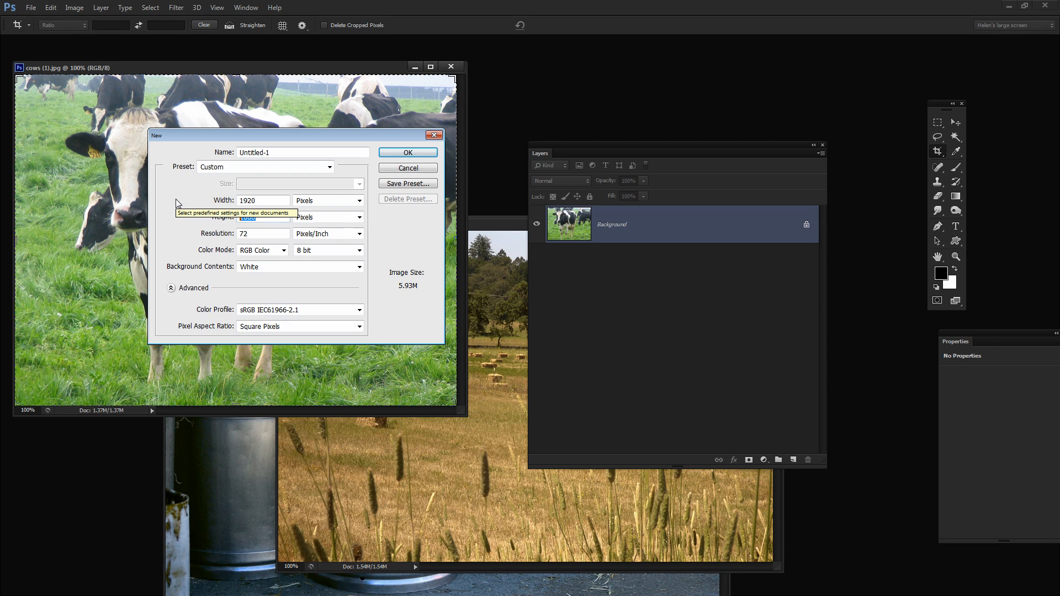
pyautogui.write('800')
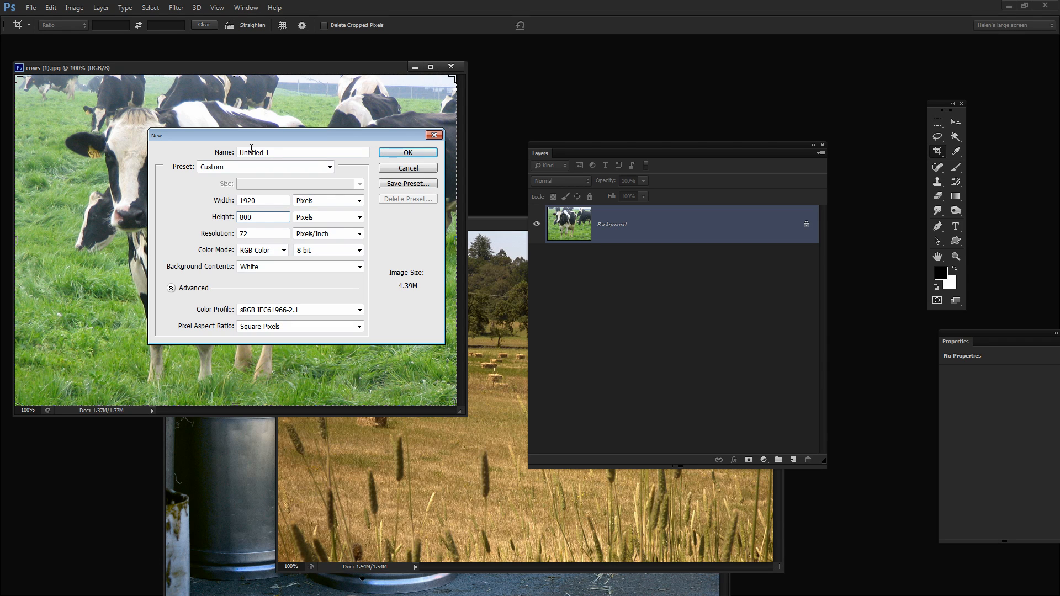
pyautogui.click(397, 154)
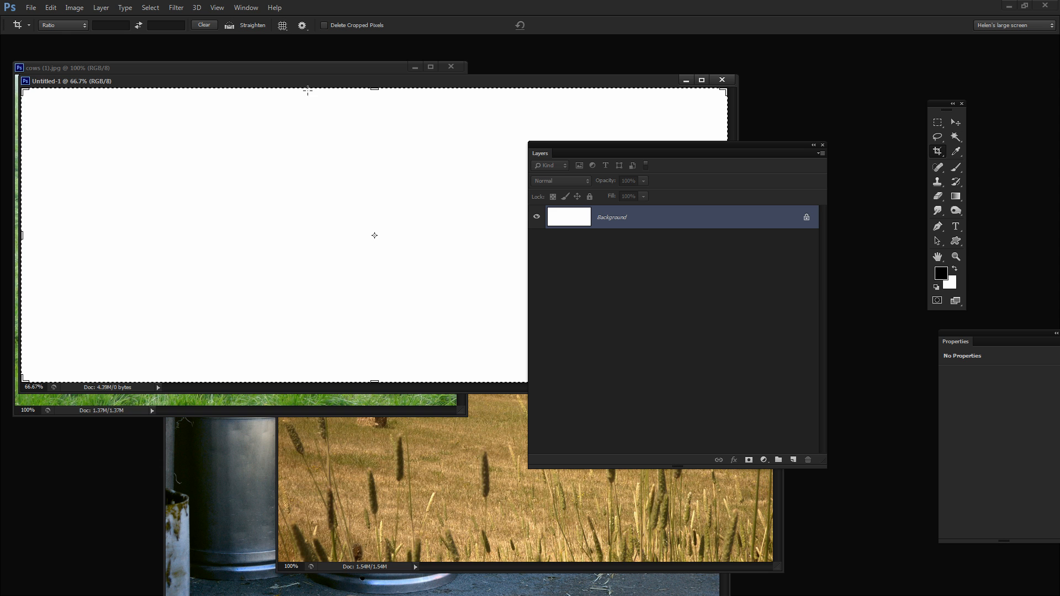
pyautogui.moveTo(293, 86); pyautogui.dragTo(316, 260)
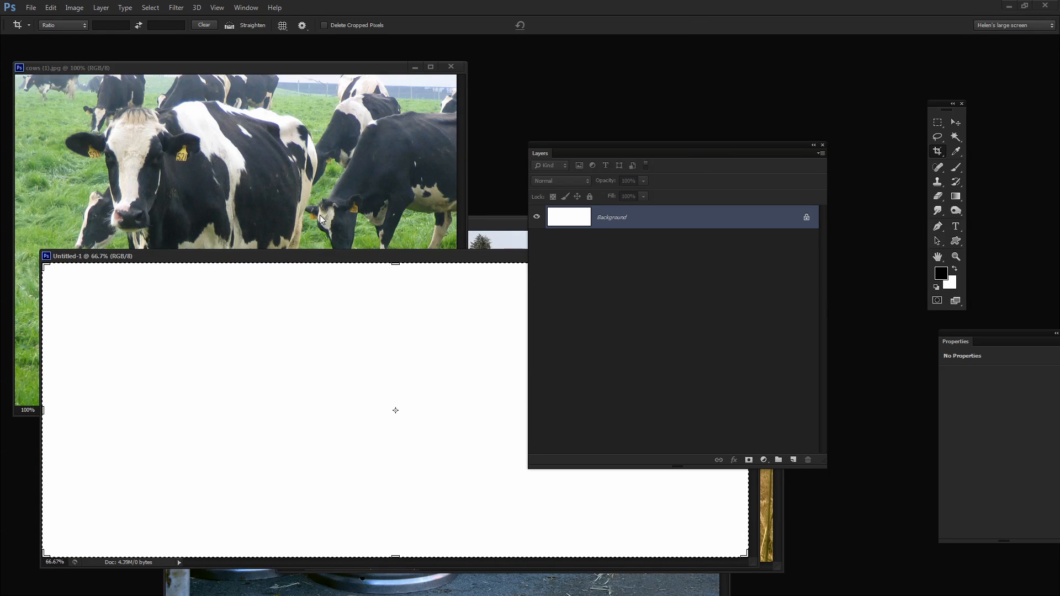
pyautogui.moveTo(283, 70); pyautogui.dragTo(362, 74)
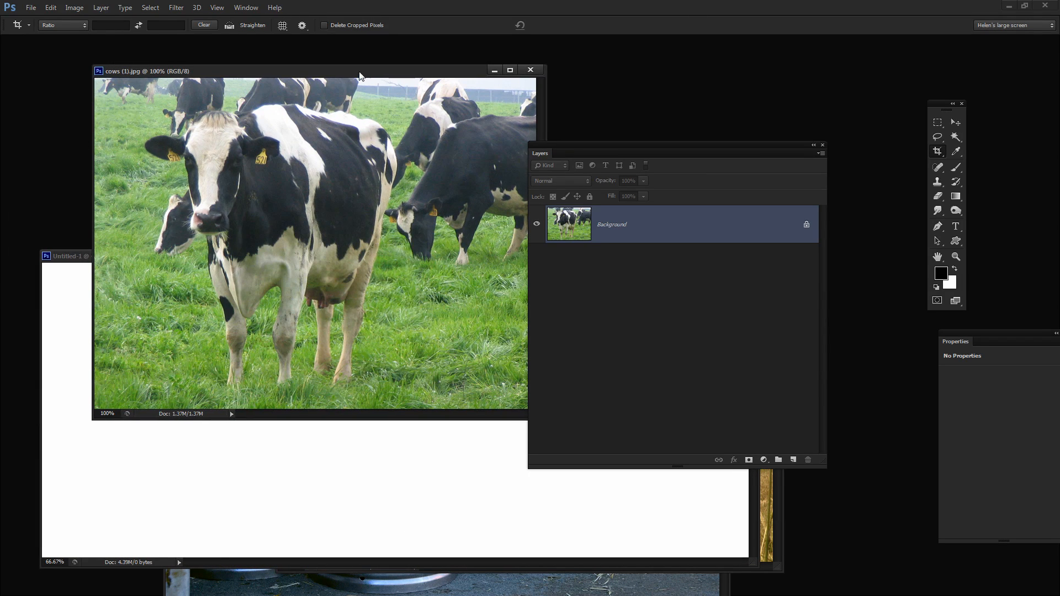
# Step: Flip the canvas of cows (1).jpg horizontally
pyautogui.click(72, 8)
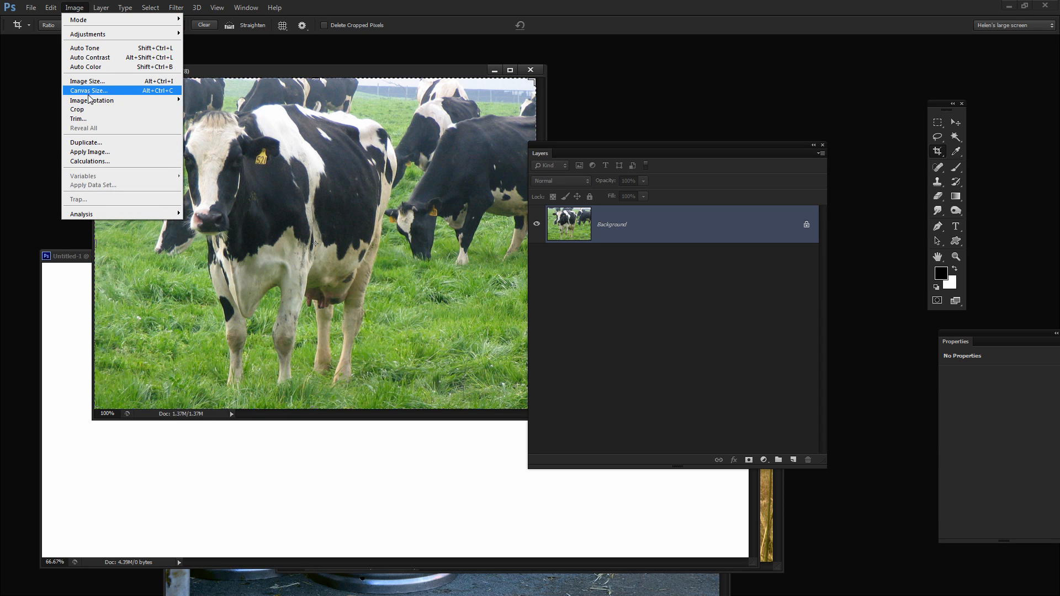
pyautogui.moveTo(90, 101)
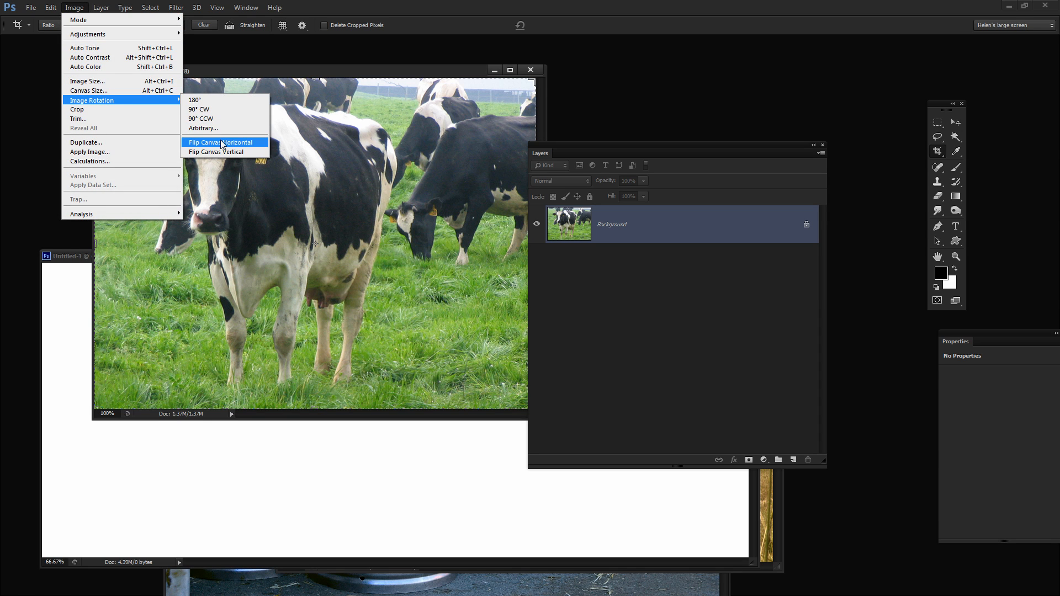
pyautogui.click(221, 142)
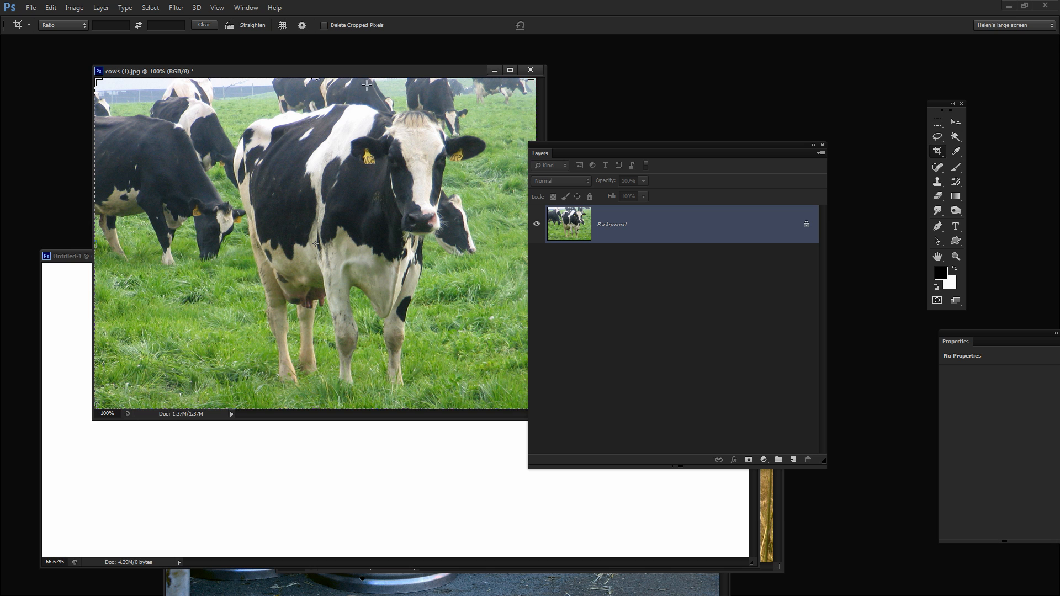
# Step: Copy the cows photo into the new document as a layer and move it to the canvas's upper-left corner
pyautogui.moveTo(651, 235); pyautogui.dragTo(202, 464)
pyautogui.press('v')
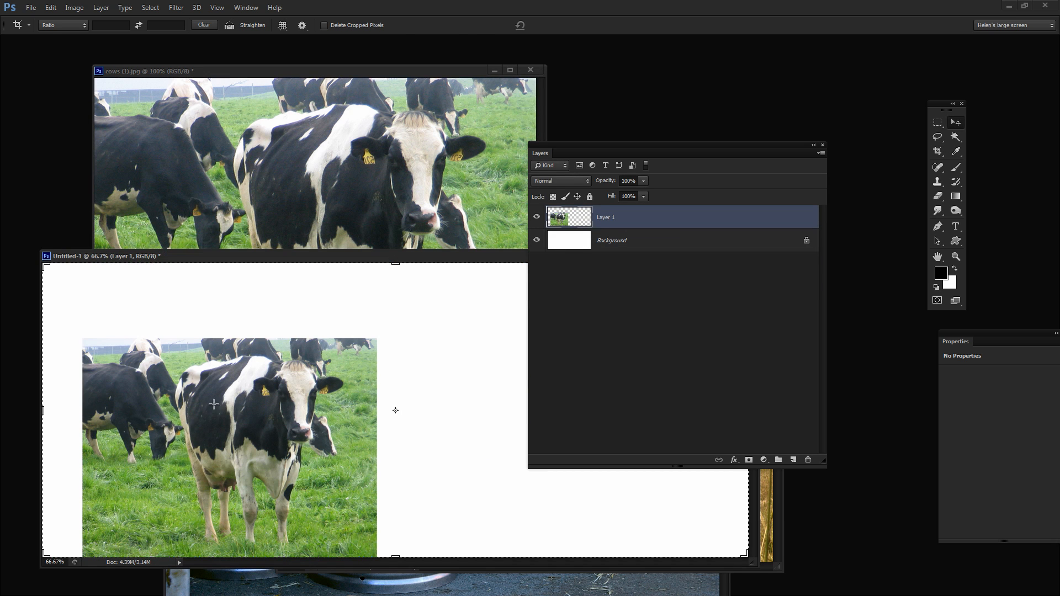
pyautogui.moveTo(224, 391); pyautogui.dragTo(95, 318)
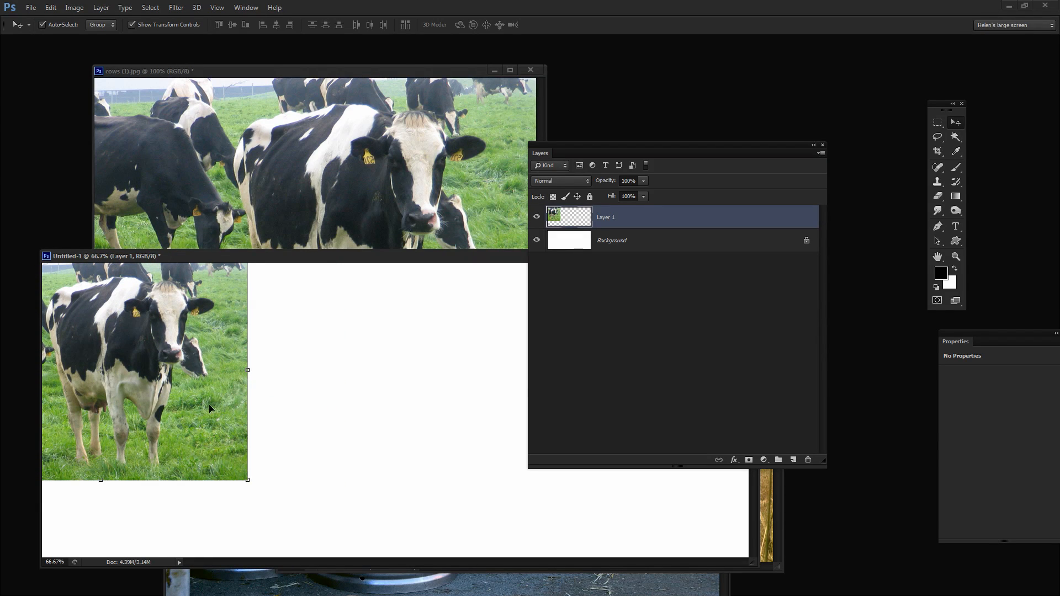
# Step: Try to enlarge the cow layer to about 136%, and close cows (1).jpg without saving
pyautogui.moveTo(246, 480); pyautogui.dragTo(325, 595)
pyautogui.moveTo(263, 453); pyautogui.dragTo(264, 456)
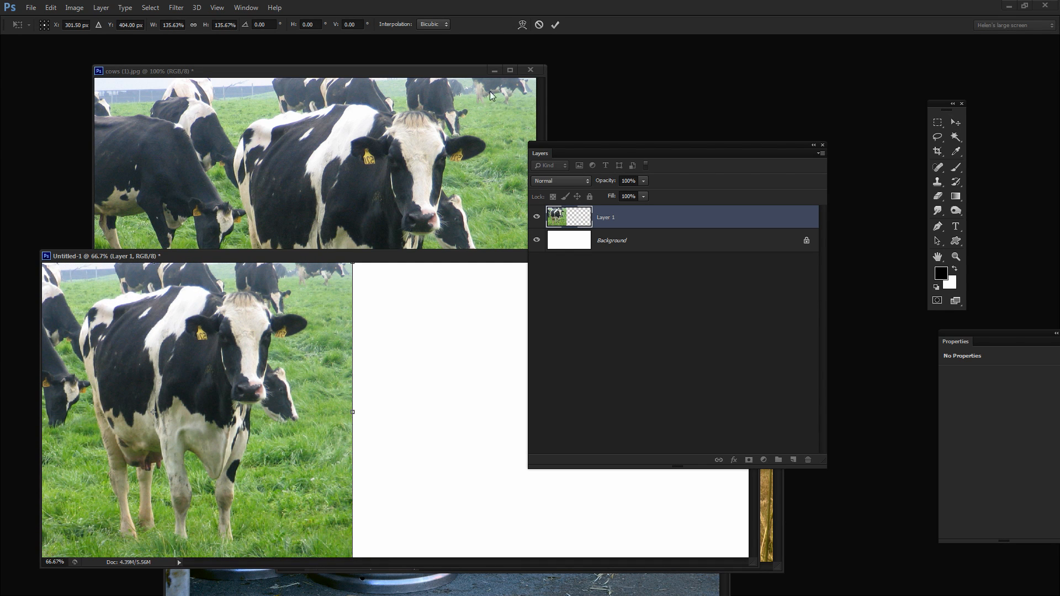
pyautogui.click(531, 69)
pyautogui.click(531, 229)
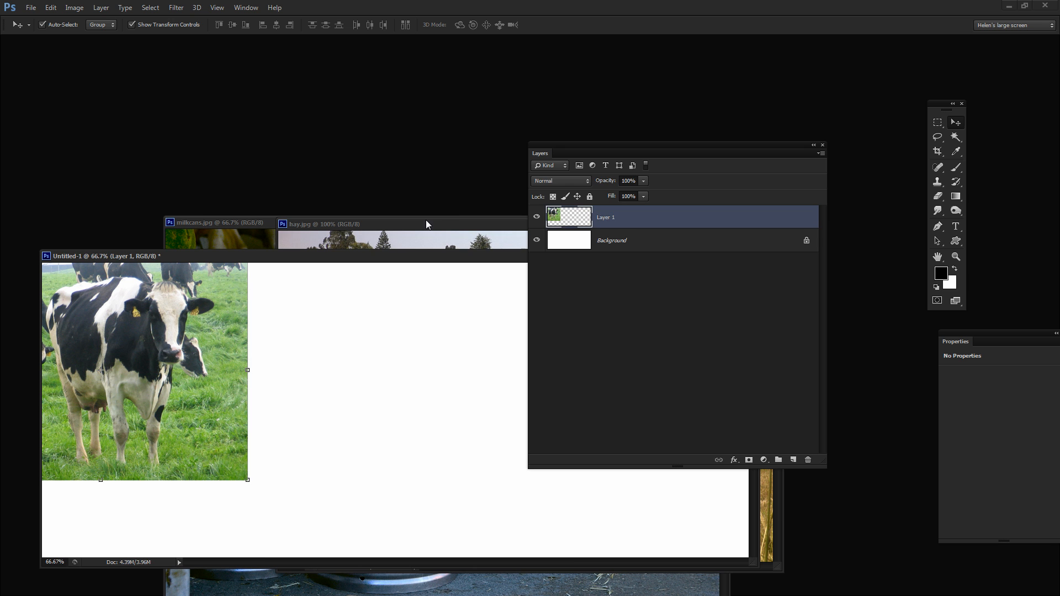
# Step: Copy the hay.jpg photo into the new document and place it along the canvas's top edge, overlapping the cow's front half
pyautogui.click(422, 224)
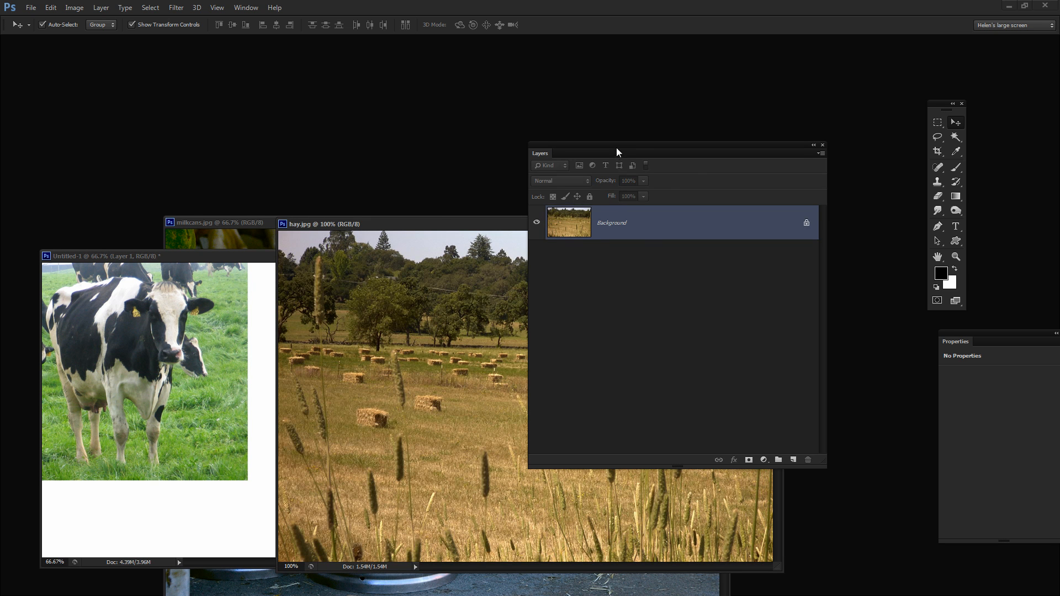
pyautogui.moveTo(614, 149); pyautogui.dragTo(823, 118)
pyautogui.moveTo(776, 192); pyautogui.dragTo(193, 427)
pyautogui.moveTo(260, 409); pyautogui.dragTo(287, 349)
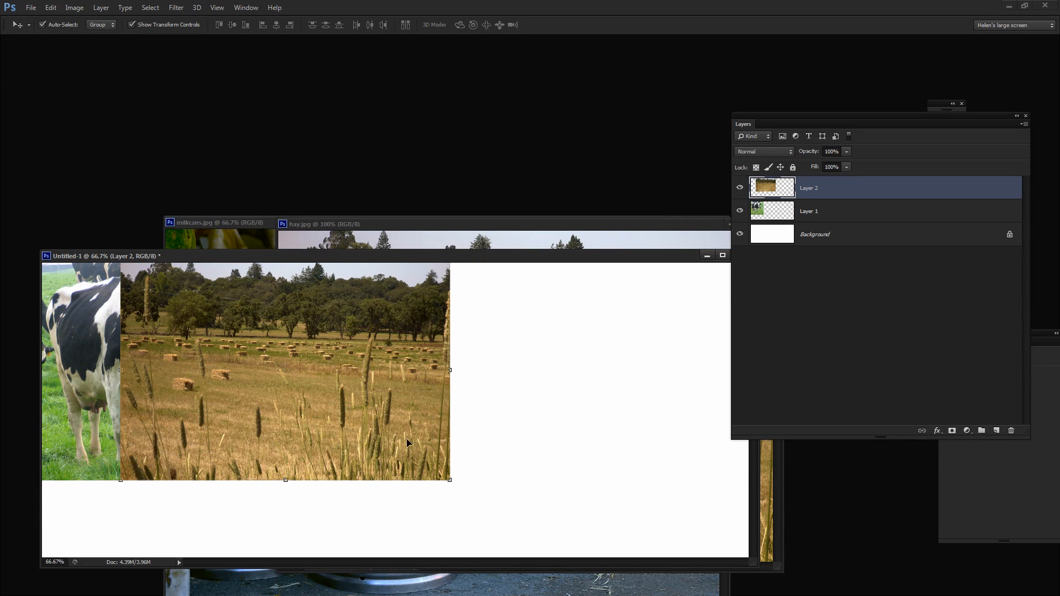
pyautogui.hotkey('ctrl', 't')
pyautogui.moveTo(450, 479); pyautogui.dragTo(551, 528)
pyautogui.moveTo(373, 389)
pyautogui.mouseDown()
pyautogui.moveTo(374, 405)
pyautogui.moveTo(368, 389)
pyautogui.mouseUp()
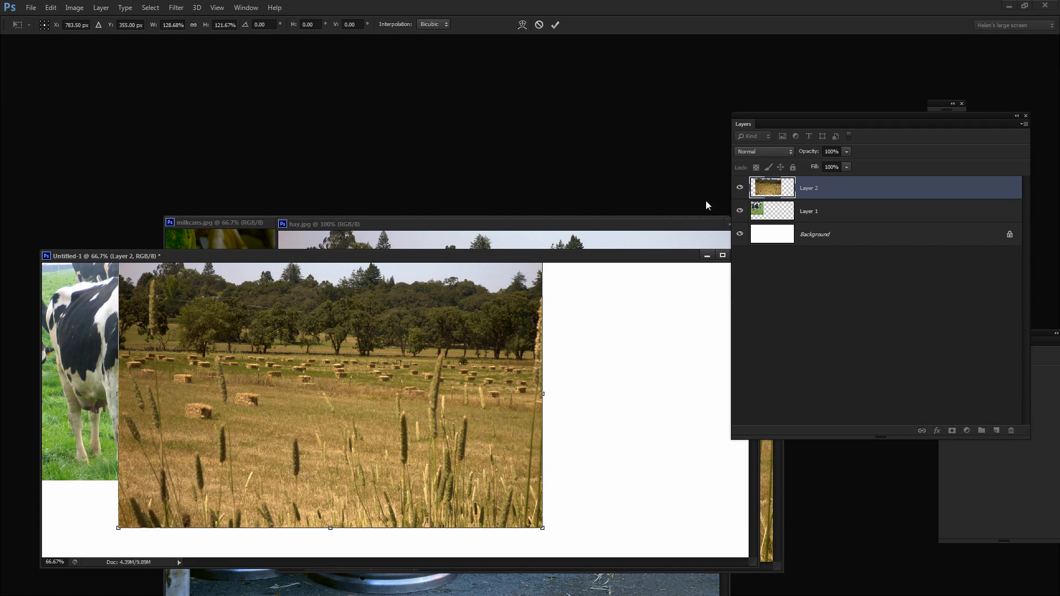
# Step: Copy the milkcans.jpg photo into the new document and place it over the right part of the canvas
pyautogui.click(243, 223)
pyautogui.moveTo(531, 223); pyautogui.dragTo(1059, 302)
pyautogui.moveTo(778, 196); pyautogui.dragTo(380, 298)
pyautogui.moveTo(385, 253); pyautogui.dragTo(666, 203)
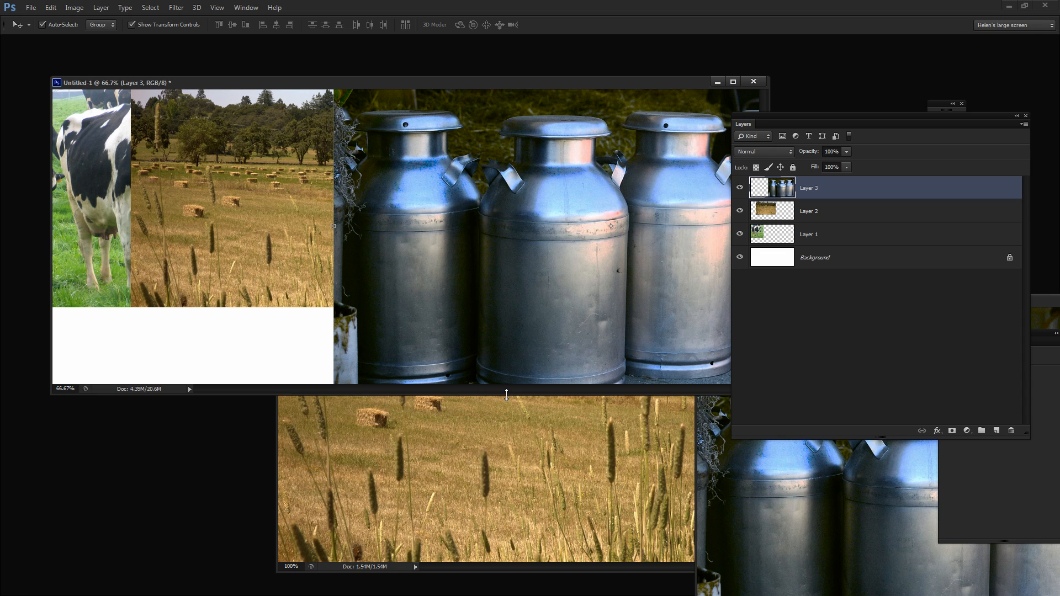
# Step: Scale the milk cans layer to about 75.6% and move it left so it overlaps the hay photo
pyautogui.hotkey('ctrl', 't')
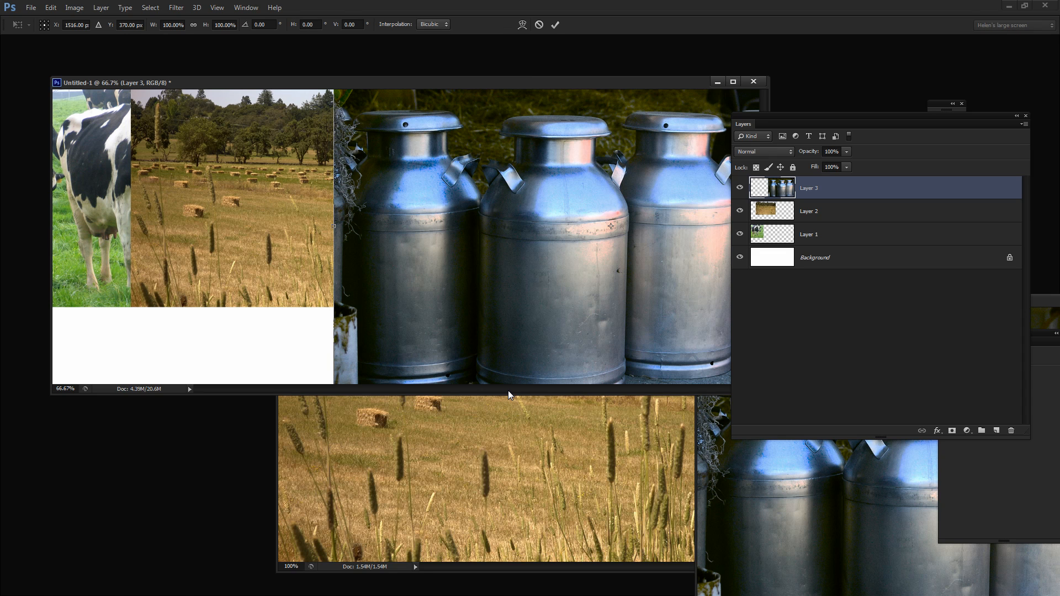
pyautogui.hotkey('ctrl', '0')
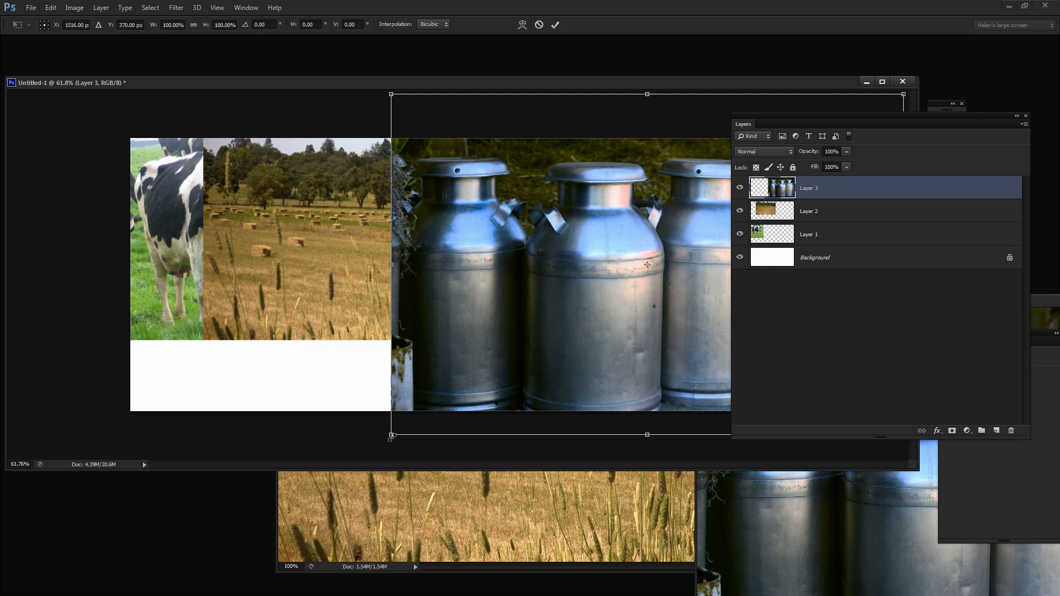
pyautogui.moveTo(389, 437); pyautogui.dragTo(525, 368)
pyautogui.moveTo(546, 319); pyautogui.dragTo(346, 318)
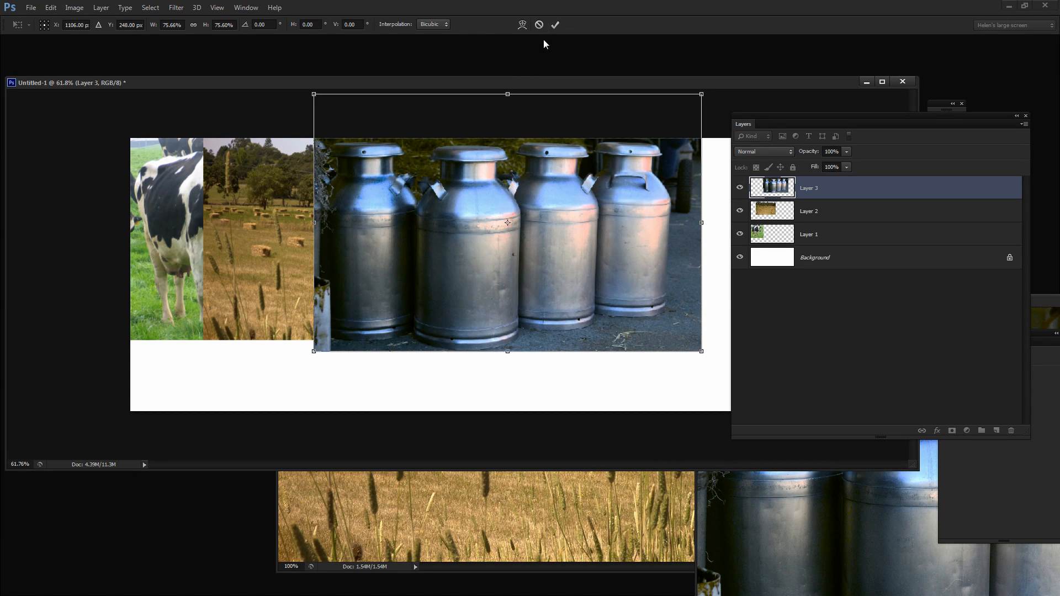
pyautogui.click(555, 24)
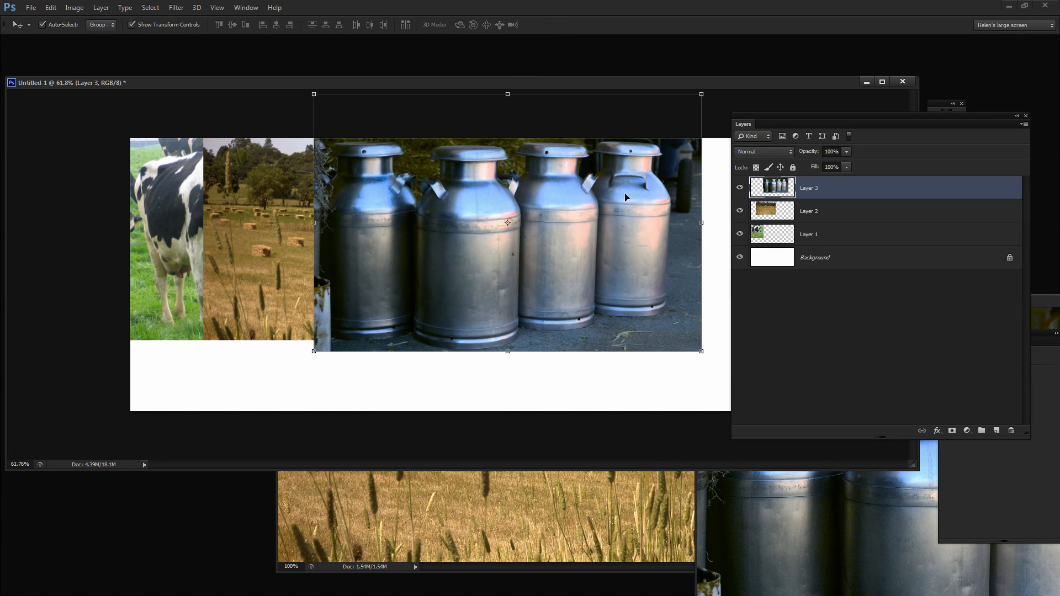
# Step: Crop the canvas from its right side and bottom to remove the excess white area around the three photos
pyautogui.moveTo(796, 118); pyautogui.dragTo(853, 318)
pyautogui.click(937, 150)
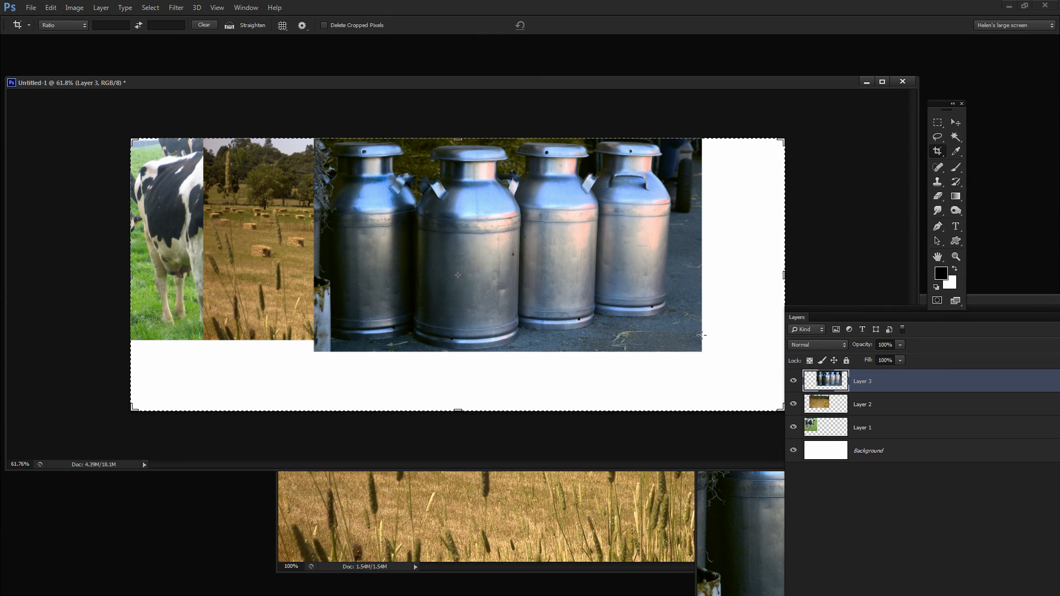
pyautogui.moveTo(783, 276); pyautogui.dragTo(743, 275)
pyautogui.moveTo(457, 411); pyautogui.dragTo(458, 376)
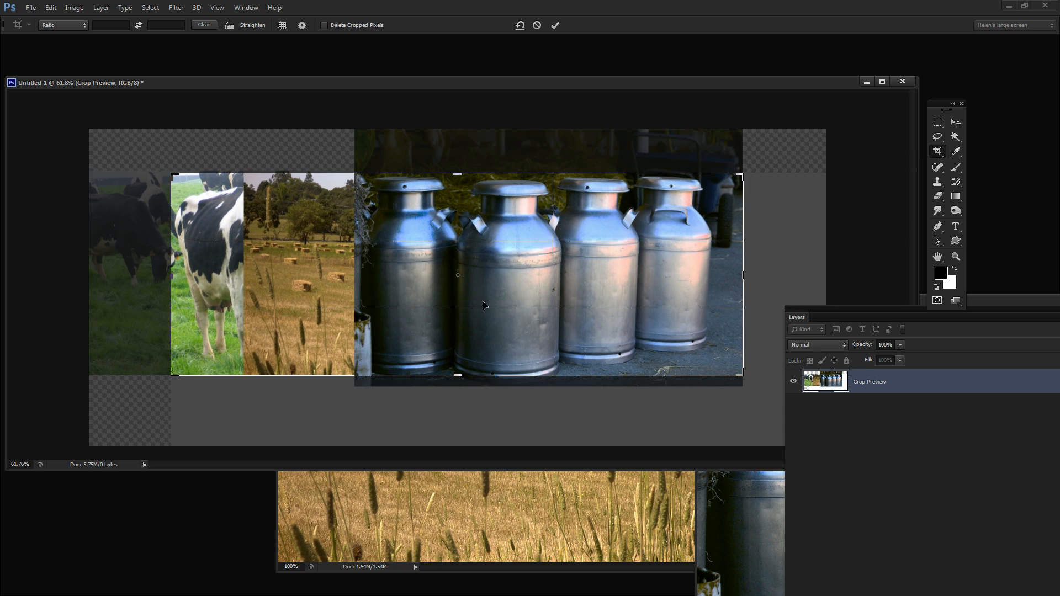
pyautogui.click(555, 25)
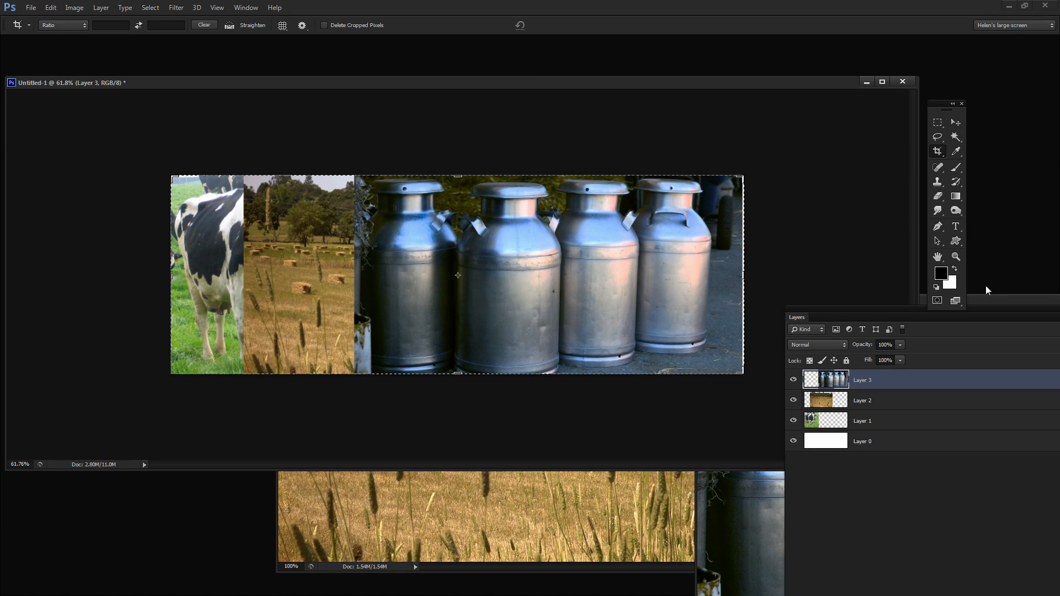
# Step: Hide the milk cans layer (Layer 3) and add an empty layer mask to the hay field layer (Layer 2)
pyautogui.moveTo(875, 311); pyautogui.dragTo(789, 142)
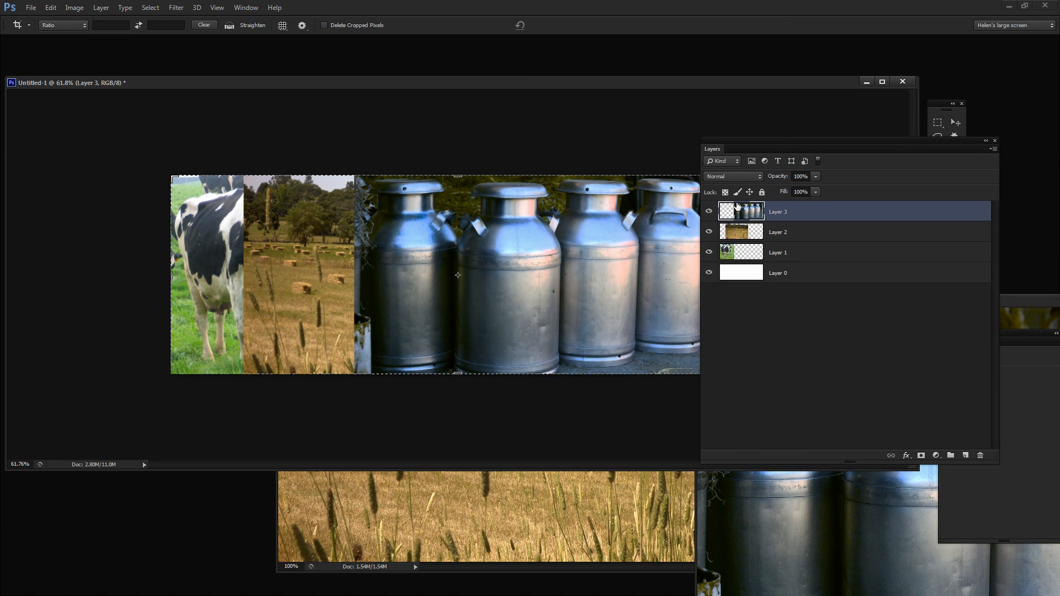
pyautogui.click(709, 212)
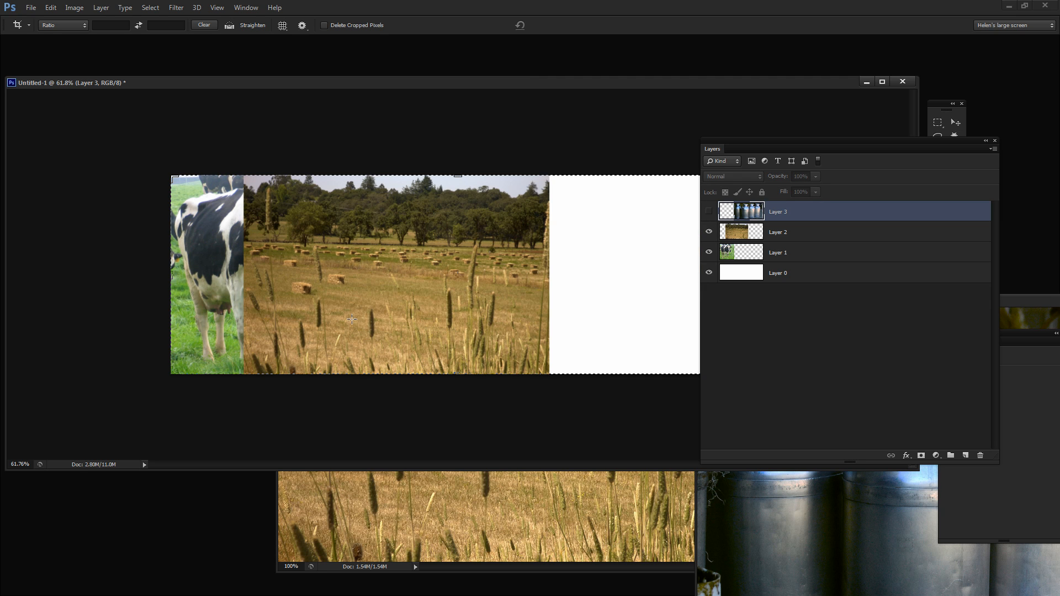
pyautogui.press('z')
pyautogui.moveTo(227, 185); pyautogui.dragTo(247, 216)
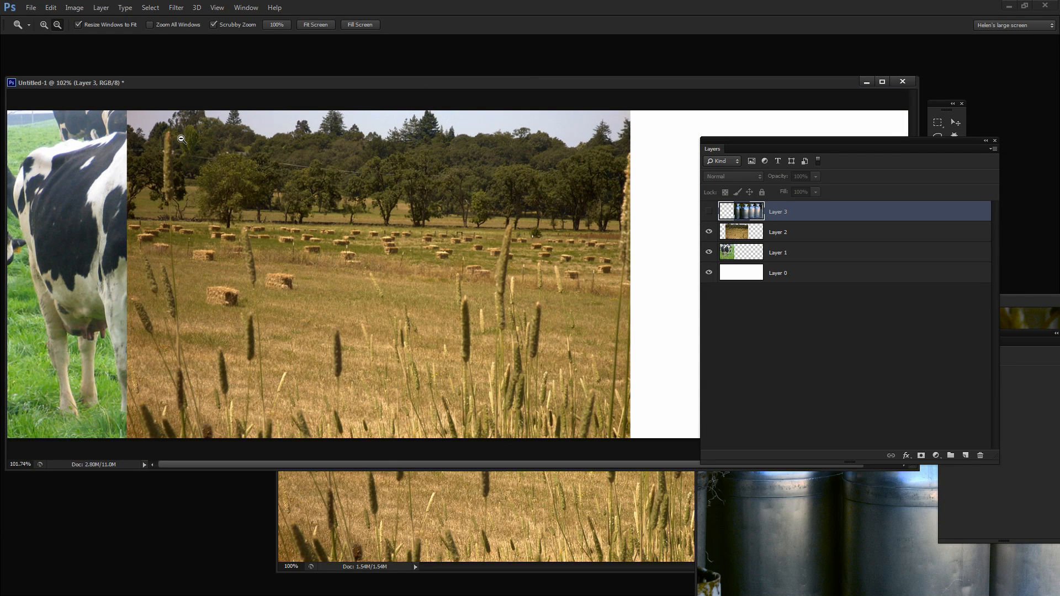
pyautogui.moveTo(192, 83); pyautogui.dragTo(312, 81)
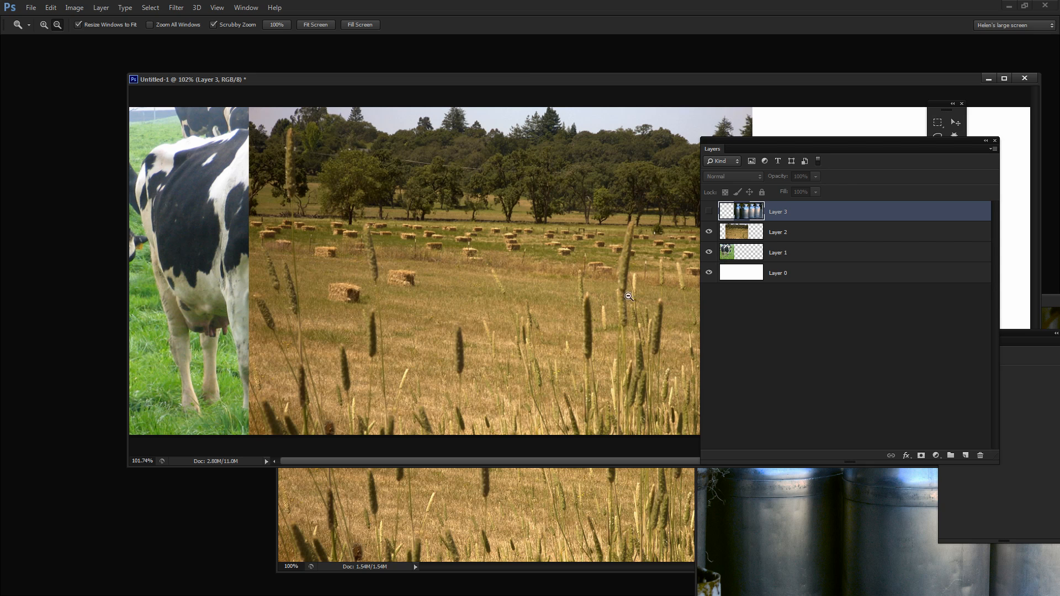
pyautogui.click(732, 236)
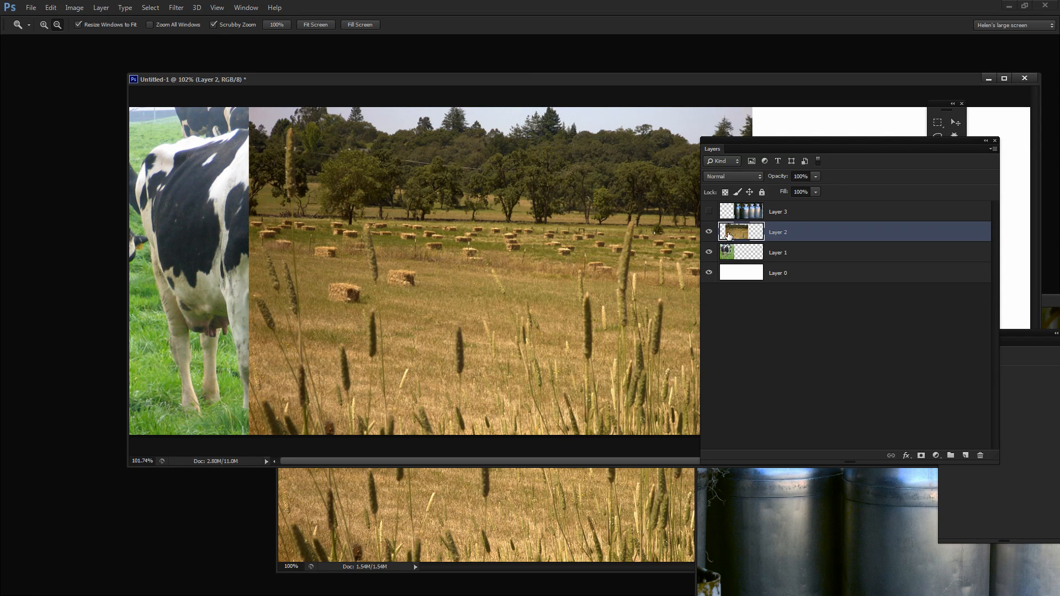
pyautogui.click(921, 455)
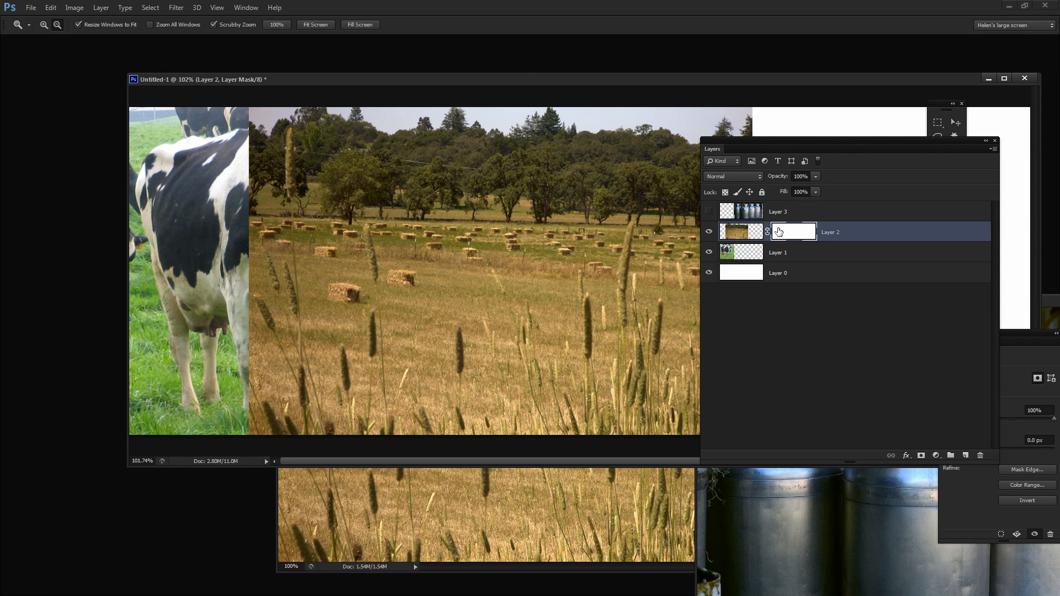
# Step: Set up the Brush tool with the 38 px round brush and a very low hardness
pyautogui.moveTo(841, 148); pyautogui.dragTo(728, 200)
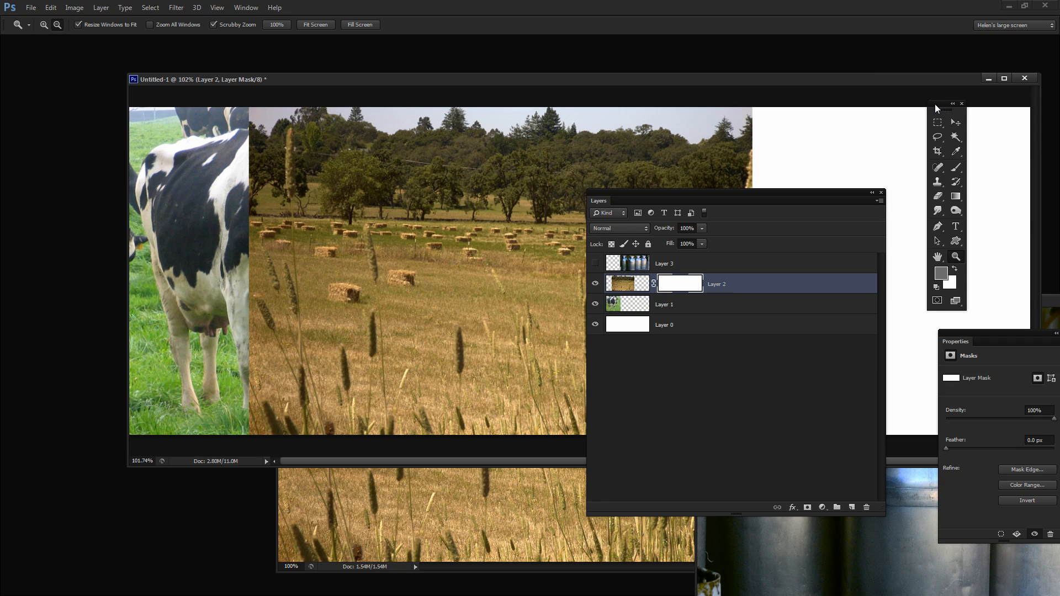
pyautogui.moveTo(936, 109); pyautogui.dragTo(878, 81)
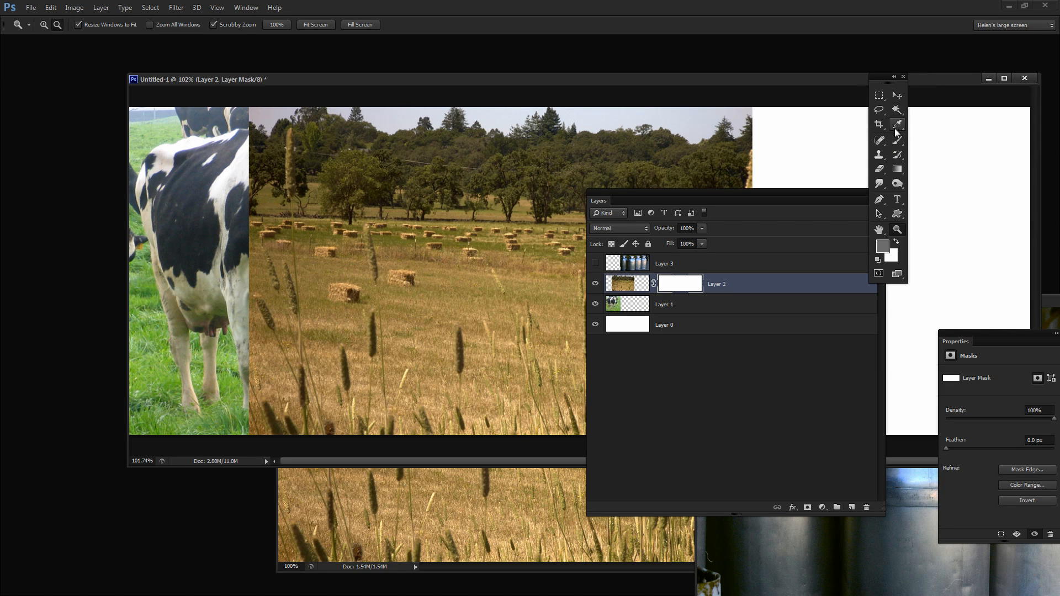
pyautogui.click(896, 141)
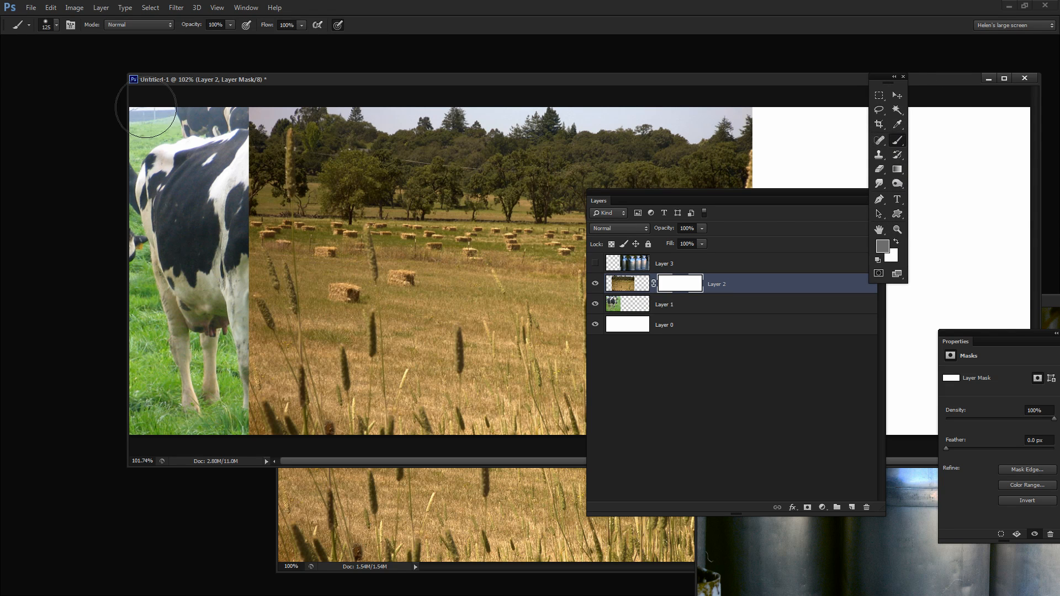
pyautogui.click(57, 25)
pyautogui.click(139, 257)
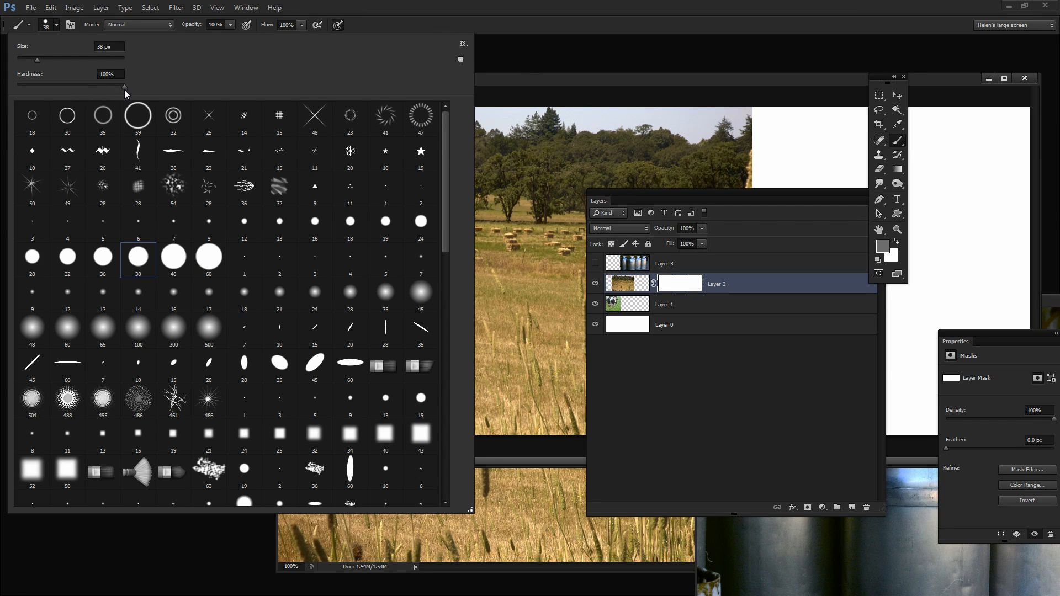
pyautogui.moveTo(47, 84); pyautogui.dragTo(24, 85)
pyautogui.click(421, 17)
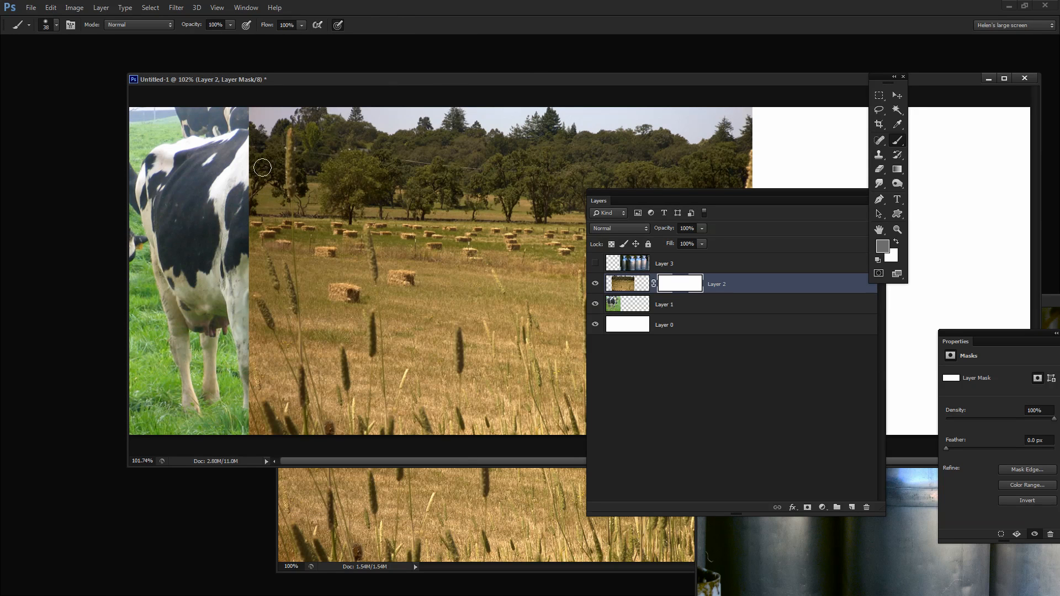
# Step: Paint black on the hay layer's mask to reveal the cow's head, chest and front legs, enlarging the brush to 70 px
pyautogui.click(679, 287)
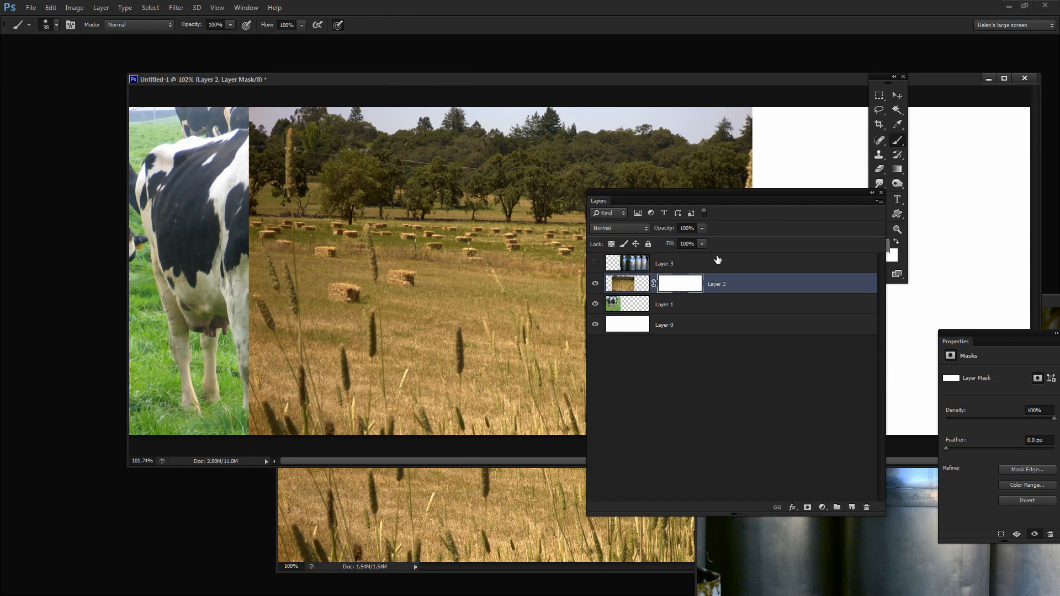
pyautogui.moveTo(881, 78); pyautogui.dragTo(925, 88)
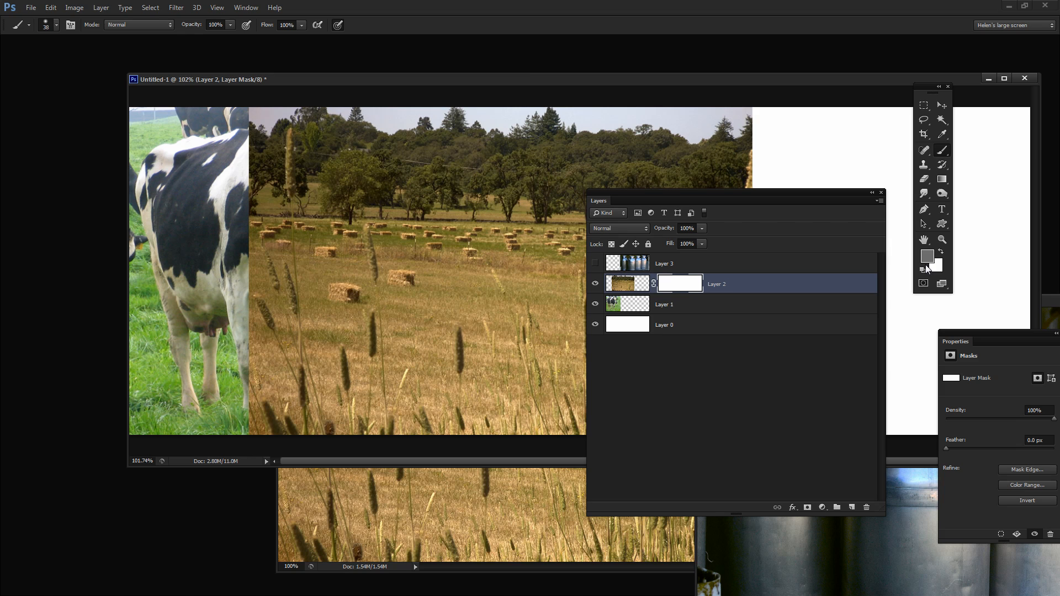
pyautogui.press('d')
pyautogui.click(941, 252)
pyautogui.moveTo(249, 151)
pyautogui.mouseDown()
pyautogui.moveTo(253, 173)
pyautogui.moveTo(249, 139)
pyautogui.moveTo(260, 147)
pyautogui.moveTo(239, 140)
pyautogui.moveTo(265, 137)
pyautogui.moveTo(243, 133)
pyautogui.moveTo(289, 138)
pyautogui.moveTo(280, 165)
pyautogui.moveTo(276, 140)
pyautogui.moveTo(275, 187)
pyautogui.moveTo(271, 158)
pyautogui.moveTo(257, 176)
pyautogui.moveTo(249, 434)
pyautogui.moveTo(281, 288)
pyautogui.moveTo(257, 295)
pyautogui.moveTo(283, 347)
pyautogui.moveTo(258, 310)
pyautogui.moveTo(288, 334)
pyautogui.moveTo(303, 436)
pyautogui.moveTo(322, 213)
pyautogui.moveTo(325, 262)
pyautogui.moveTo(339, 246)
pyautogui.moveTo(349, 155)
pyautogui.moveTo(359, 175)
pyautogui.moveTo(387, 166)
pyautogui.moveTo(351, 182)
pyautogui.moveTo(381, 183)
pyautogui.moveTo(367, 155)
pyautogui.moveTo(343, 145)
pyautogui.moveTo(320, 137)
pyautogui.moveTo(299, 150)
pyautogui.moveTo(308, 133)
pyautogui.moveTo(266, 147)
pyautogui.moveTo(251, 132)
pyautogui.moveTo(232, 141)
pyautogui.moveTo(281, 259)
pyautogui.moveTo(309, 160)
pyautogui.moveTo(301, 176)
pyautogui.moveTo(326, 176)
pyautogui.moveTo(321, 159)
pyautogui.moveTo(281, 284)
pyautogui.moveTo(284, 246)
pyautogui.moveTo(283, 298)
pyautogui.moveTo(292, 298)
pyautogui.moveTo(291, 273)
pyautogui.moveTo(278, 309)
pyautogui.moveTo(293, 309)
pyautogui.moveTo(335, 191)
pyautogui.moveTo(329, 179)
pyautogui.moveTo(286, 337)
pyautogui.moveTo(302, 393)
pyautogui.moveTo(288, 382)
pyautogui.moveTo(276, 396)
pyautogui.moveTo(306, 406)
pyautogui.mouseUp()
pyautogui.press(']')
pyautogui.press(']')
pyautogui.press(']')
pyautogui.press(']')
# Step: Paint white on the hay layer's mask with a 20 px brush to restore the trees around the cow's ear and head
pyautogui.press('x')
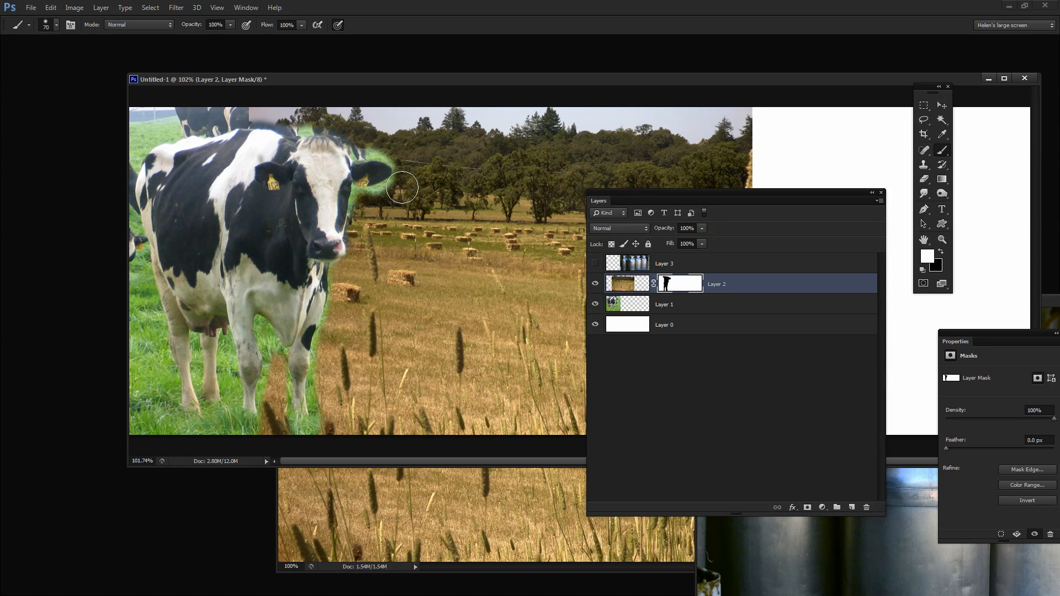
pyautogui.press('[')
pyautogui.press('[')
pyautogui.press('[')
pyautogui.press('[')
pyautogui.press('[')
pyautogui.press('[')
pyautogui.press('[')
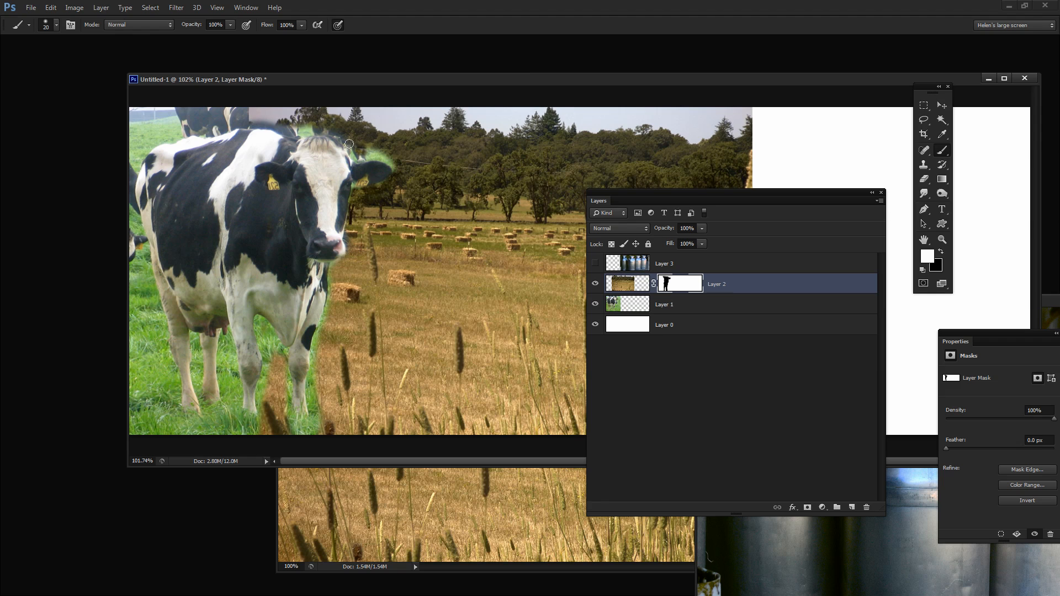
pyautogui.moveTo(356, 159)
pyautogui.mouseDown()
pyautogui.moveTo(382, 156)
pyautogui.moveTo(364, 148)
pyautogui.moveTo(397, 153)
pyautogui.moveTo(365, 151)
pyautogui.mouseUp()
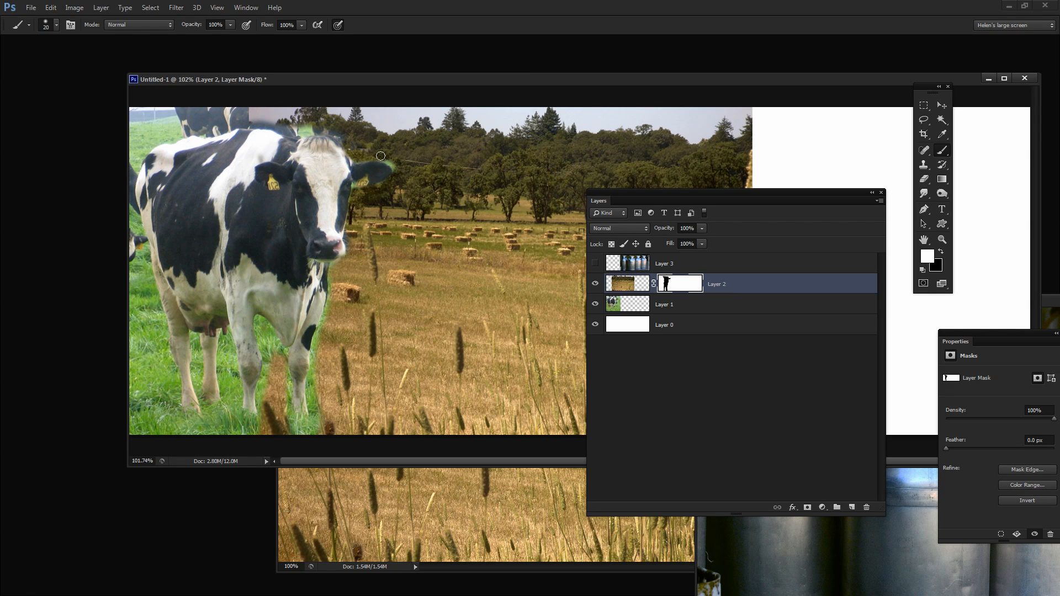
pyautogui.moveTo(332, 130)
pyautogui.mouseDown()
pyautogui.moveTo(296, 130)
pyautogui.moveTo(335, 131)
pyautogui.moveTo(202, 105)
pyautogui.moveTo(294, 115)
pyautogui.moveTo(295, 126)
pyautogui.moveTo(253, 119)
pyautogui.moveTo(295, 134)
pyautogui.moveTo(232, 119)
pyautogui.mouseUp()
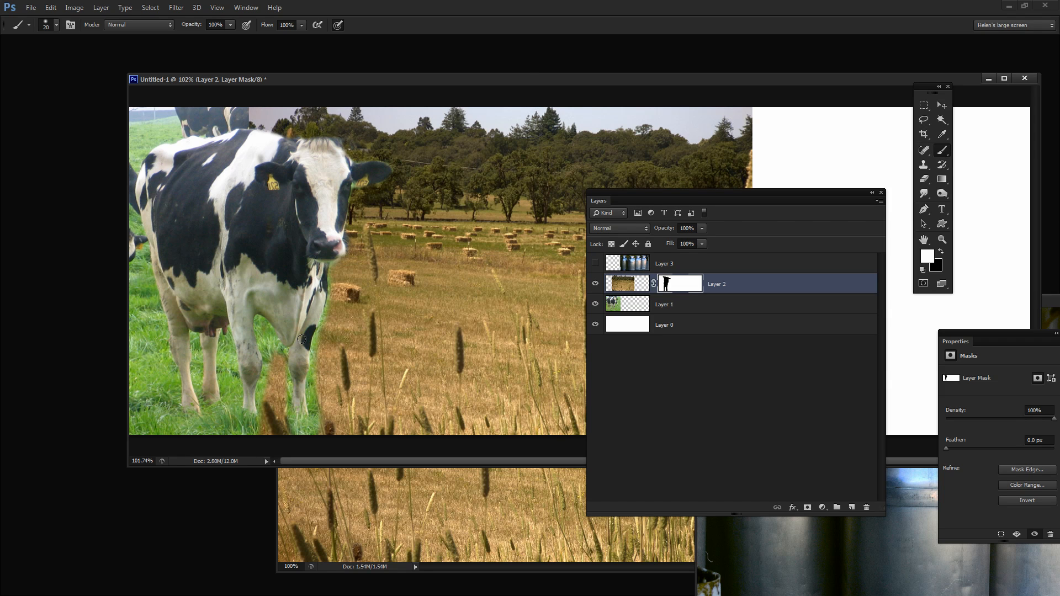
# Step: Paint white on the hay layer's mask along the cow's chest and front legs to bring back the hay field
pyautogui.moveTo(330, 293); pyautogui.dragTo(320, 337)
pyautogui.moveTo(309, 388)
pyautogui.mouseDown()
pyautogui.moveTo(315, 438)
pyautogui.moveTo(319, 391)
pyautogui.moveTo(316, 431)
pyautogui.moveTo(284, 432)
pyautogui.mouseUp()
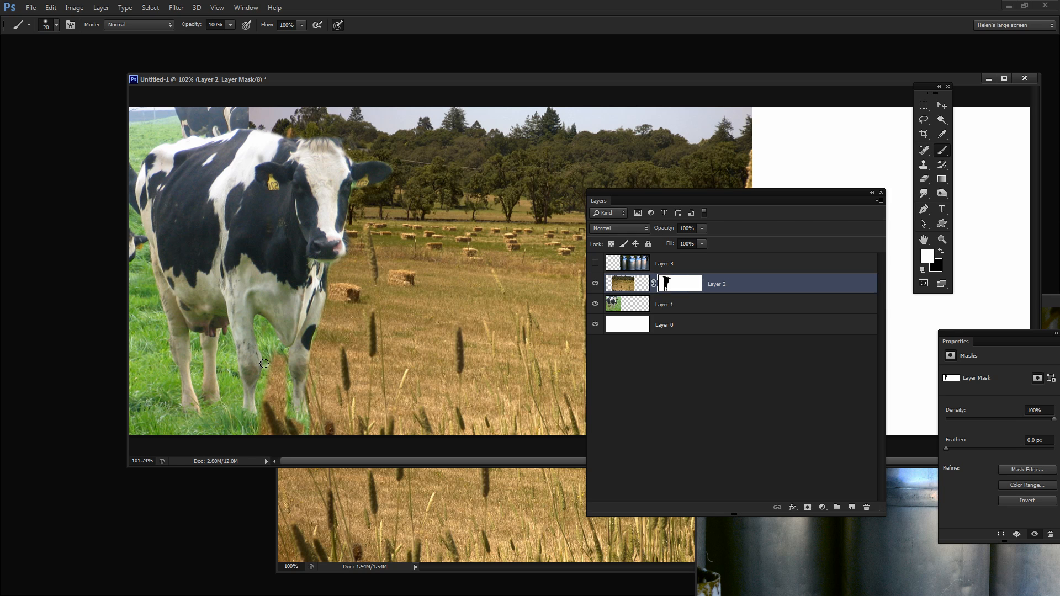
pyautogui.press(']')
pyautogui.moveTo(271, 371); pyautogui.dragTo(271, 407)
# Step: Lower the brush hardness further and blend the hay field in around the cow's front hooves on the mask
pyautogui.click(53, 25)
pyautogui.moveTo(30, 86); pyautogui.dragTo(14, 87)
pyautogui.click(377, 25)
pyautogui.moveTo(275, 381)
pyautogui.mouseDown()
pyautogui.moveTo(259, 429)
pyautogui.moveTo(269, 412)
pyautogui.moveTo(294, 441)
pyautogui.moveTo(284, 407)
pyautogui.moveTo(297, 438)
pyautogui.moveTo(316, 426)
pyautogui.mouseUp()
pyautogui.moveTo(642, 195)
pyautogui.mouseDown()
pyautogui.moveTo(783, 193)
pyautogui.moveTo(721, 163)
pyautogui.mouseUp()
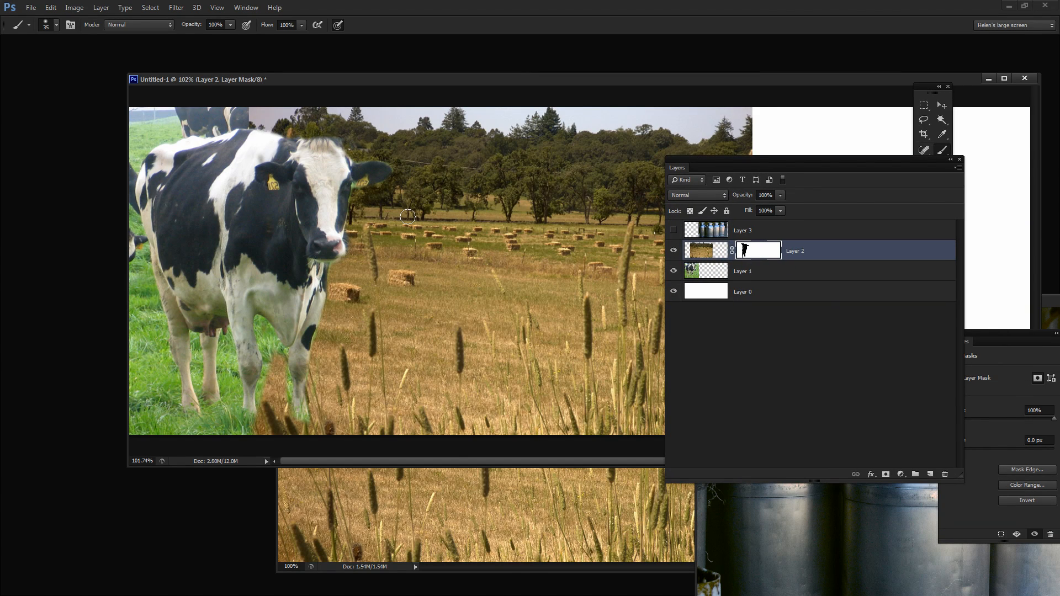
pyautogui.press('[')
pyautogui.press('[')
pyautogui.press('[')
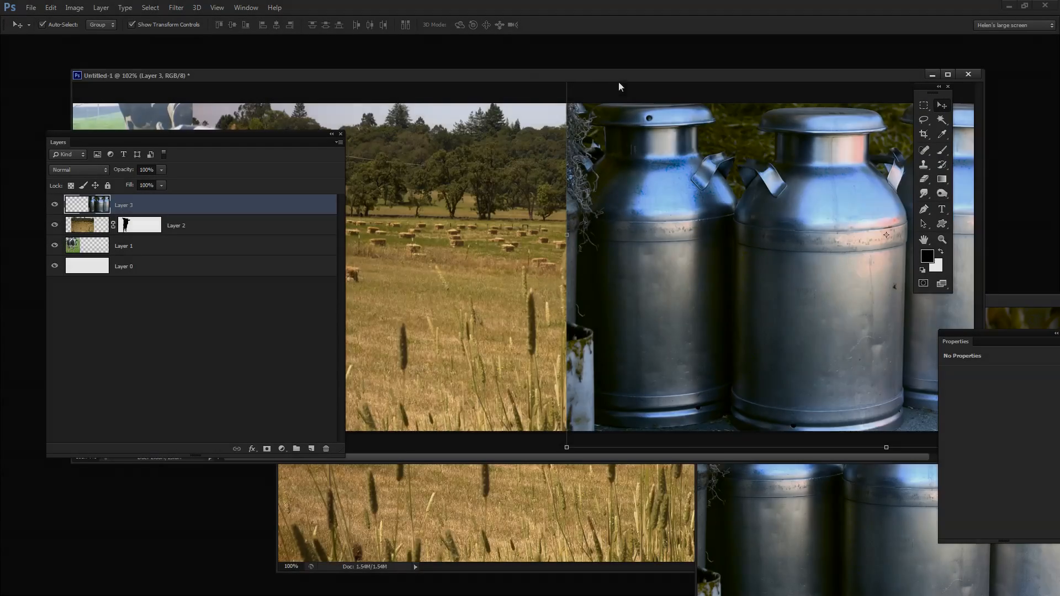
# Step: Move the milk cans layer left over the hay field and delete the strip containing its leftmost can
pyautogui.moveTo(618, 82); pyautogui.dragTo(380, 56)
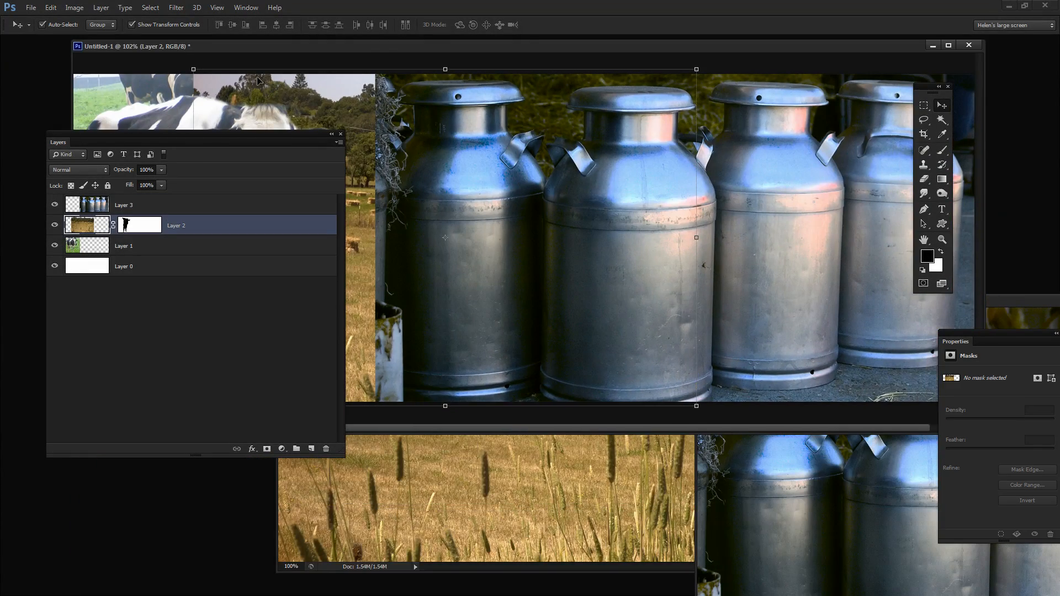
pyautogui.moveTo(301, 49); pyautogui.dragTo(384, 147)
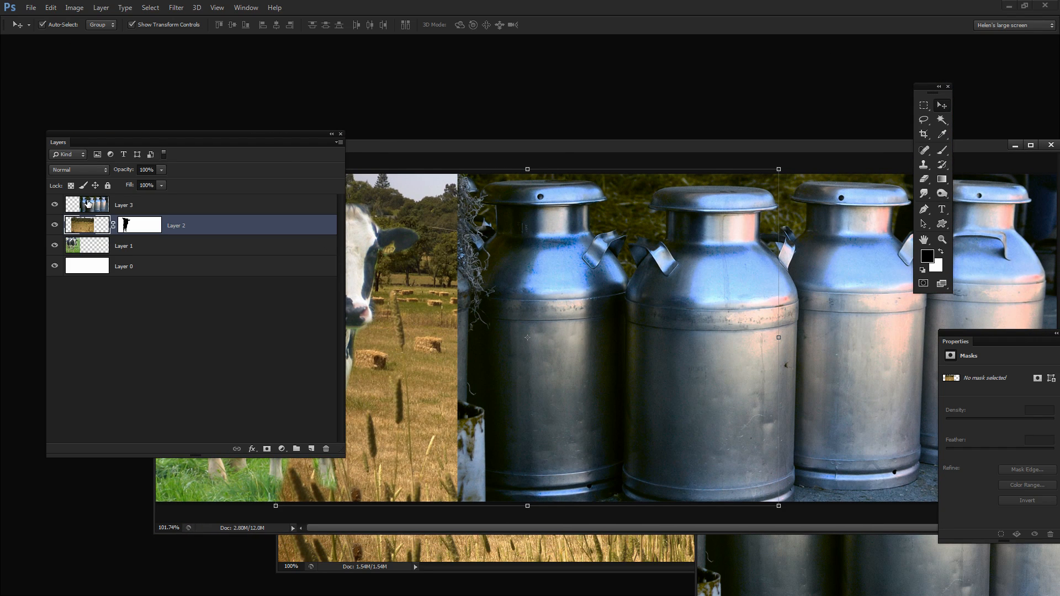
pyautogui.click(105, 205)
pyautogui.click(923, 105)
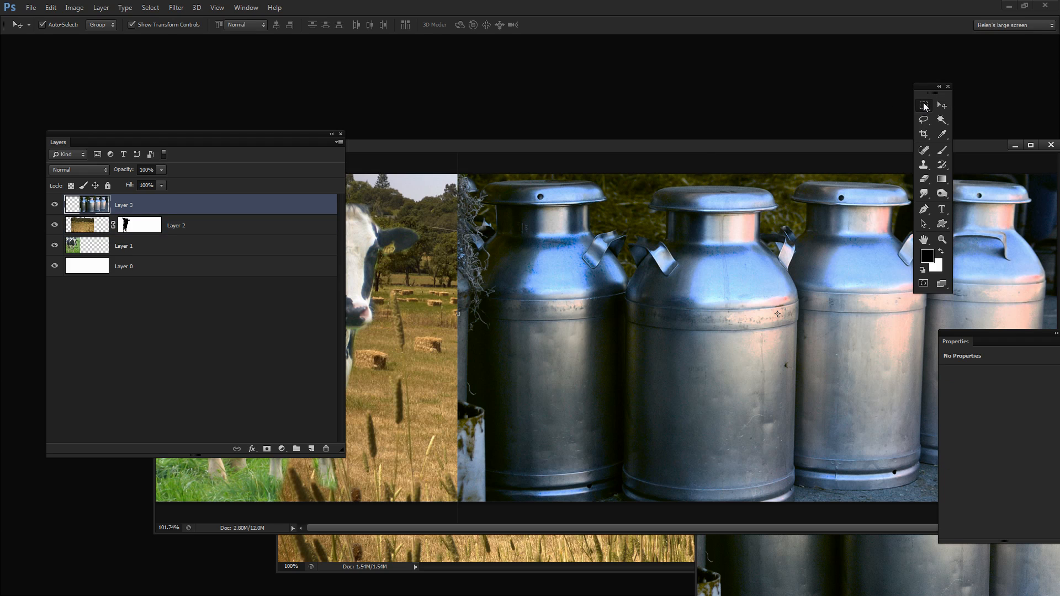
pyautogui.moveTo(437, 158); pyautogui.dragTo(621, 519)
pyautogui.press('Delete')
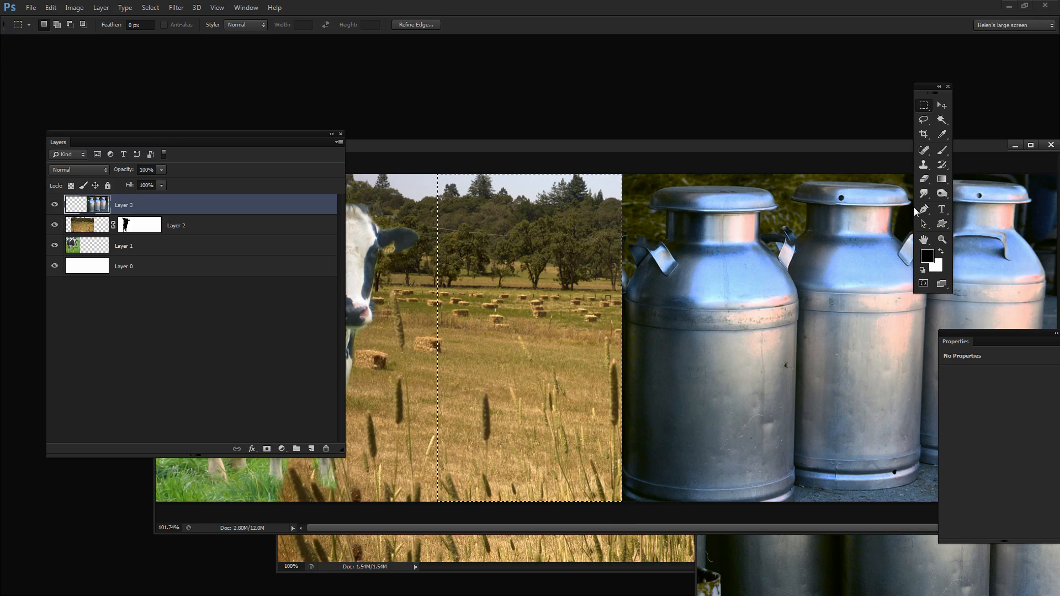
# Step: Clear the selection, shift the remaining milk cans further left over the hay field, and add a layer mask to Layer 3
pyautogui.click(941, 105)
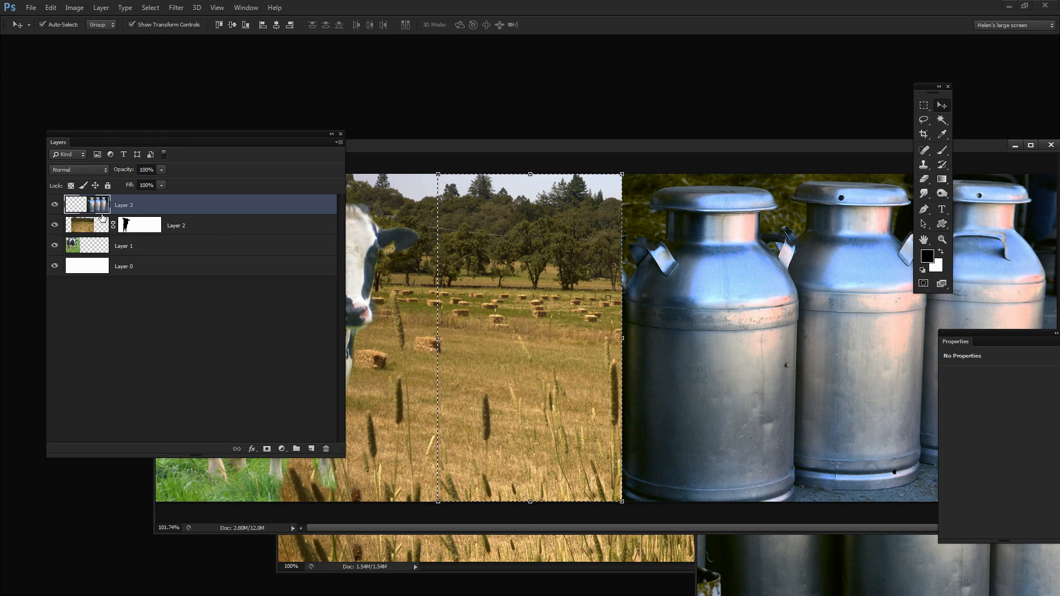
pyautogui.hotkey('ctrl', 'd')
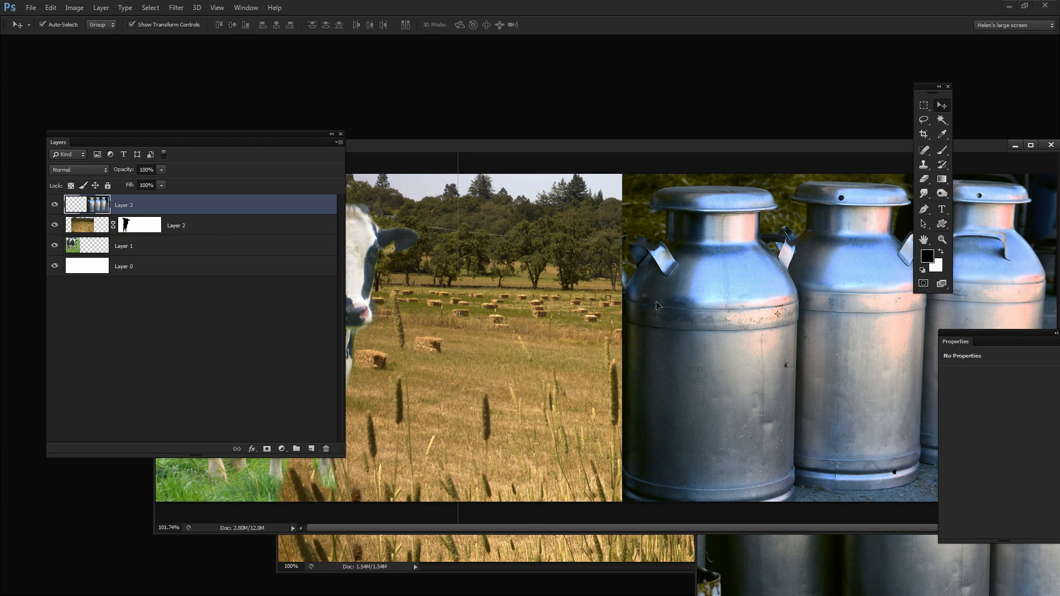
pyautogui.moveTo(724, 296); pyautogui.dragTo(616, 299)
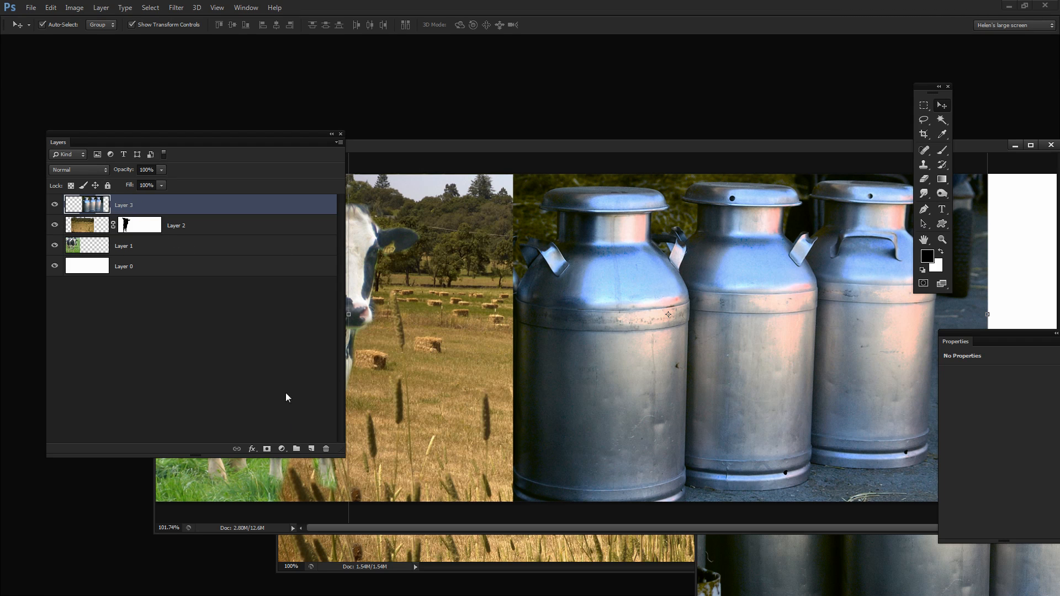
pyautogui.click(267, 448)
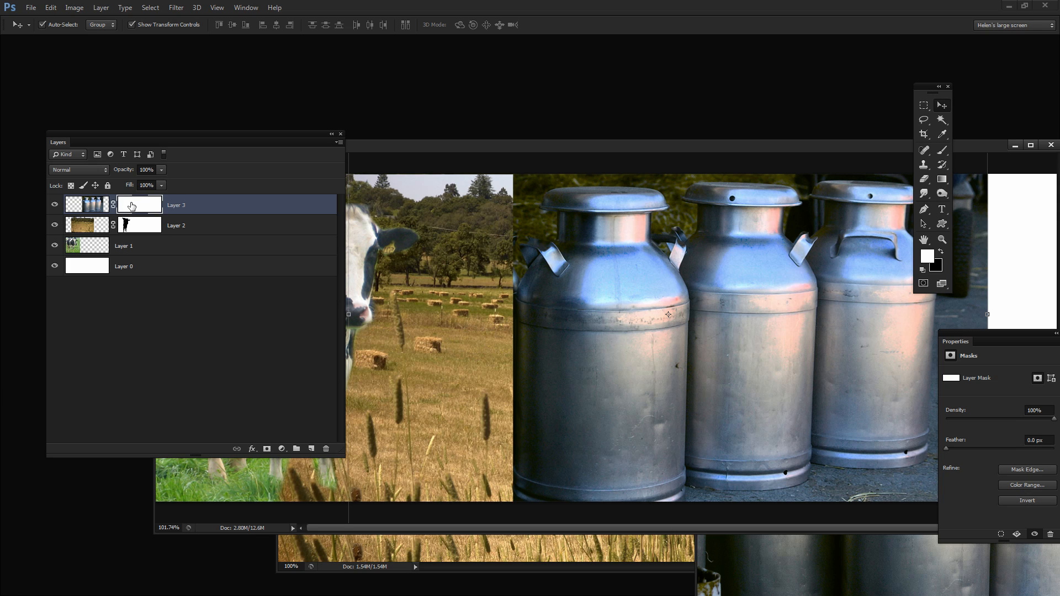
# Step: Paint black with a 50 px brush on the milk cans layer's mask to hide the background along the first can's left edge
pyautogui.click(936, 154)
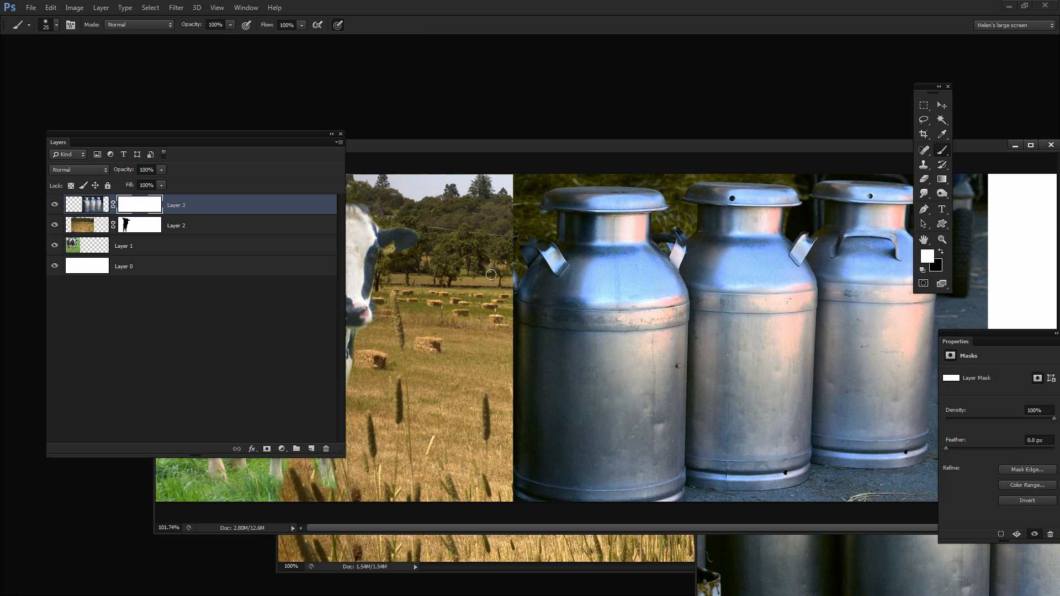
pyautogui.press(']')
pyautogui.press(']')
pyautogui.press(']')
pyautogui.press('x')
pyautogui.moveTo(521, 189)
pyautogui.mouseDown()
pyautogui.moveTo(514, 185)
pyautogui.moveTo(552, 182)
pyautogui.moveTo(503, 209)
pyautogui.moveTo(508, 235)
pyautogui.moveTo(517, 227)
pyautogui.moveTo(486, 238)
pyautogui.moveTo(532, 223)
pyautogui.mouseUp()
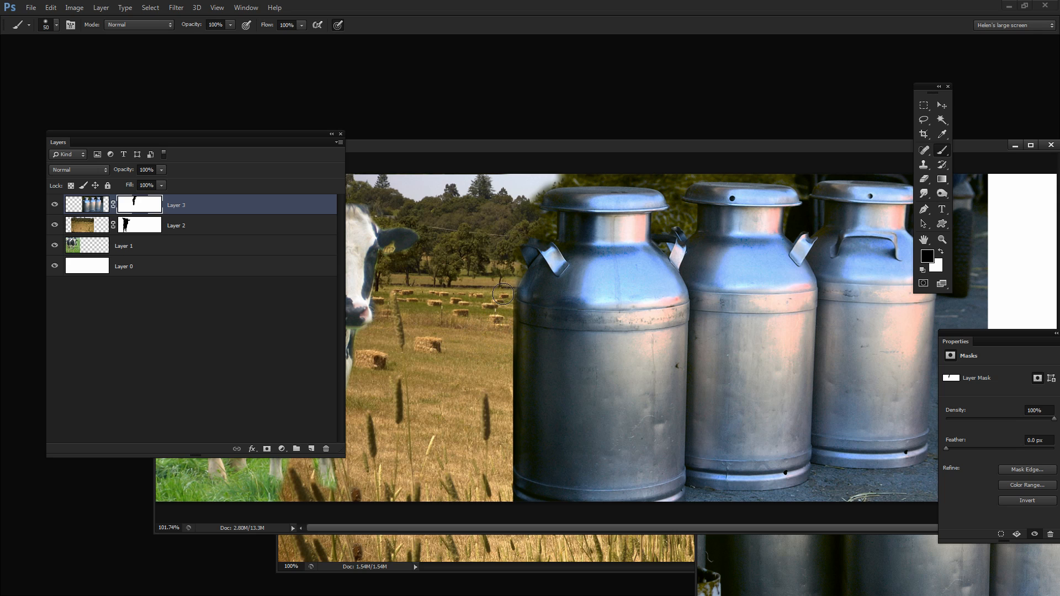
pyautogui.moveTo(501, 305)
pyautogui.mouseDown()
pyautogui.moveTo(501, 396)
pyautogui.moveTo(500, 318)
pyautogui.mouseUp()
pyautogui.moveTo(495, 396)
pyautogui.mouseDown()
pyautogui.moveTo(501, 427)
pyautogui.moveTo(503, 388)
pyautogui.moveTo(502, 450)
pyautogui.moveTo(501, 378)
pyautogui.moveTo(497, 476)
pyautogui.moveTo(528, 517)
pyautogui.mouseUp()
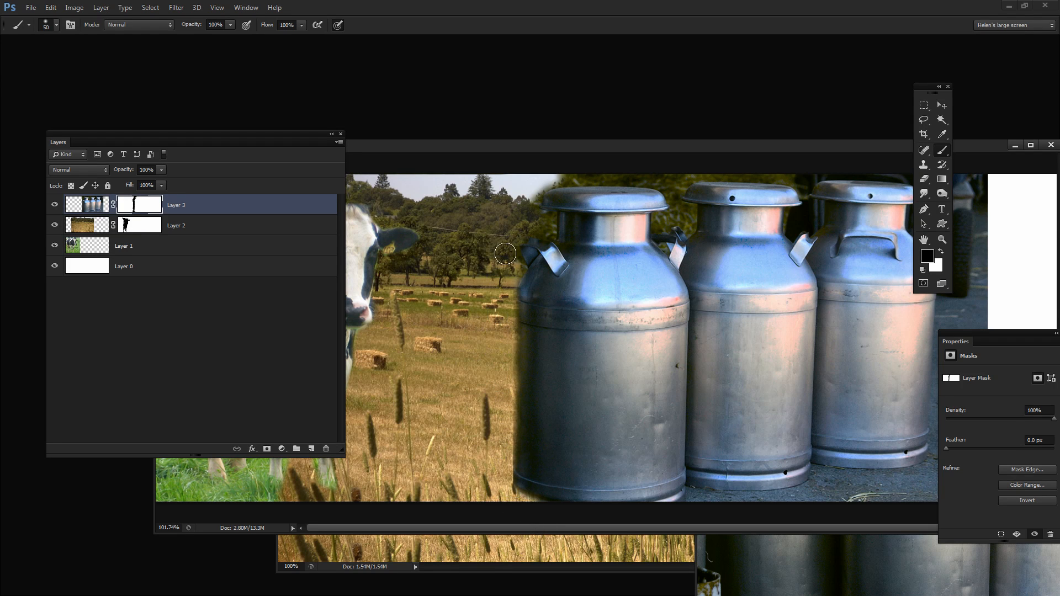
# Step: Enlarge the brush to 150 px and paint black over the first can's body on the mask so the hay shows through
pyautogui.press(']')
pyautogui.press(']')
pyautogui.press(']')
pyautogui.press(']')
pyautogui.press(']')
pyautogui.press(']')
pyautogui.press(']')
pyautogui.moveTo(638, 350); pyautogui.dragTo(639, 355)
pyautogui.moveTo(612, 369)
pyautogui.mouseDown()
pyautogui.moveTo(616, 446)
pyautogui.moveTo(591, 404)
pyautogui.moveTo(630, 427)
pyautogui.moveTo(638, 381)
pyautogui.moveTo(628, 425)
pyautogui.moveTo(613, 387)
pyautogui.mouseUp()
pyautogui.moveTo(600, 276)
pyautogui.mouseDown()
pyautogui.moveTo(626, 238)
pyautogui.moveTo(623, 264)
pyautogui.moveTo(625, 251)
pyautogui.mouseUp()
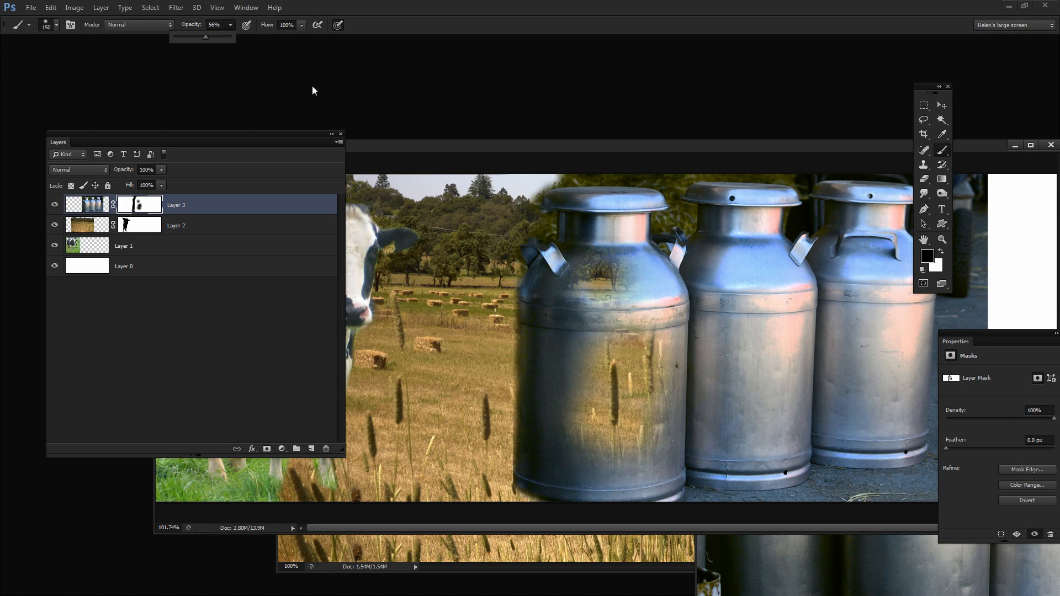
# Step: Paint black at 56% brush opacity over the first can's shoulder on Layer 3's mask to reveal the trees
pyautogui.click(632, 278)
pyautogui.moveTo(632, 278); pyautogui.dragTo(639, 276)
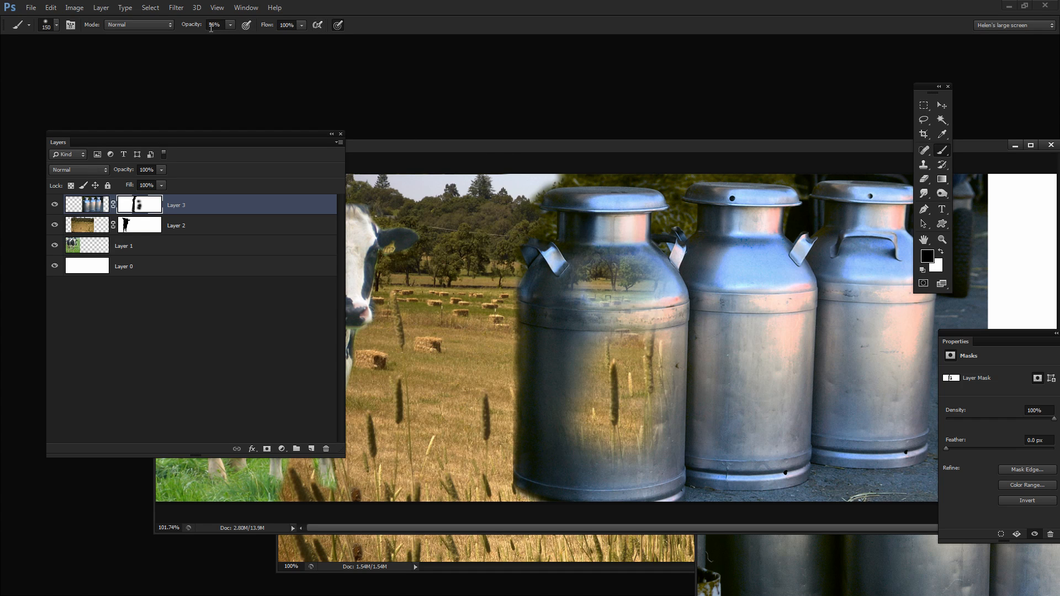
# Step: Set the brush to 34% opacity and 80 px and paint black on Layer 3's mask to fade more of the cans' bodies
pyautogui.moveTo(218, 36); pyautogui.dragTo(218, 37)
pyautogui.press('[')
pyautogui.press('[')
pyautogui.press('[')
pyautogui.press('[')
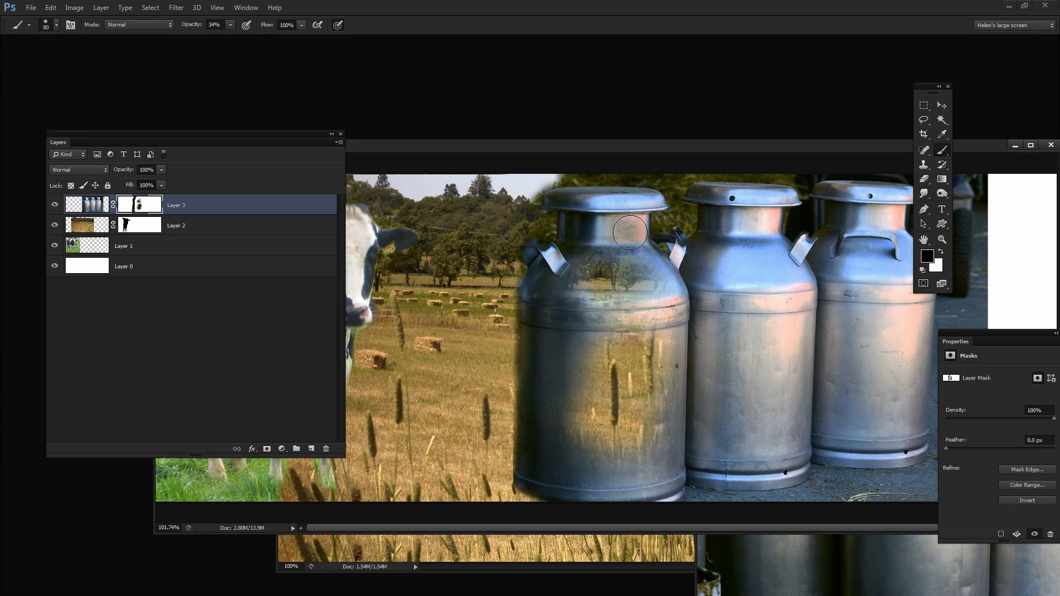
pyautogui.moveTo(729, 326)
pyautogui.mouseDown()
pyautogui.moveTo(722, 433)
pyautogui.moveTo(691, 444)
pyautogui.mouseUp()
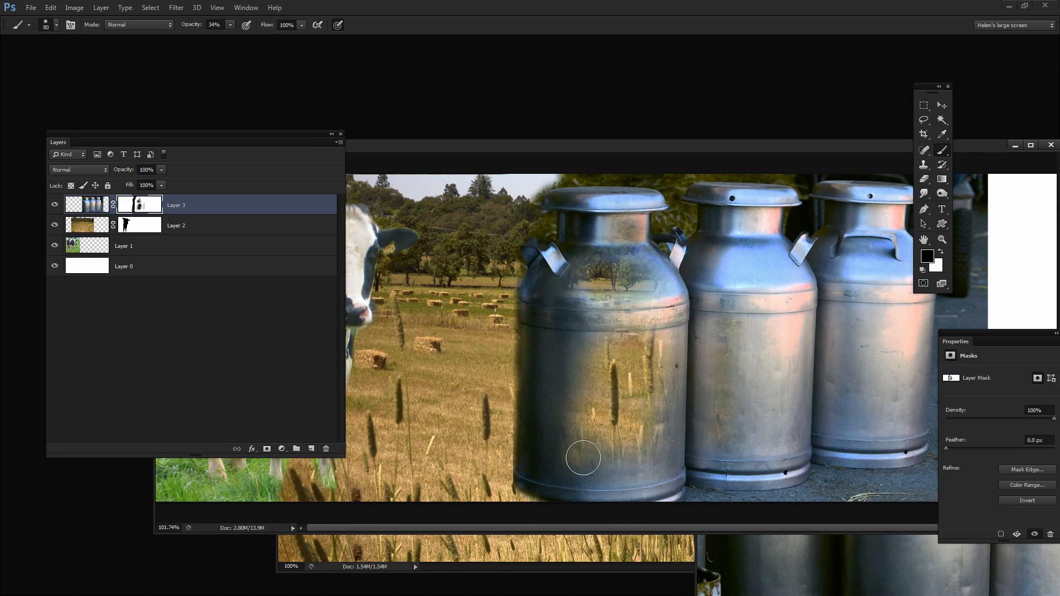
pyautogui.moveTo(656, 333)
pyautogui.mouseDown()
pyautogui.moveTo(655, 318)
pyautogui.moveTo(637, 320)
pyautogui.mouseUp()
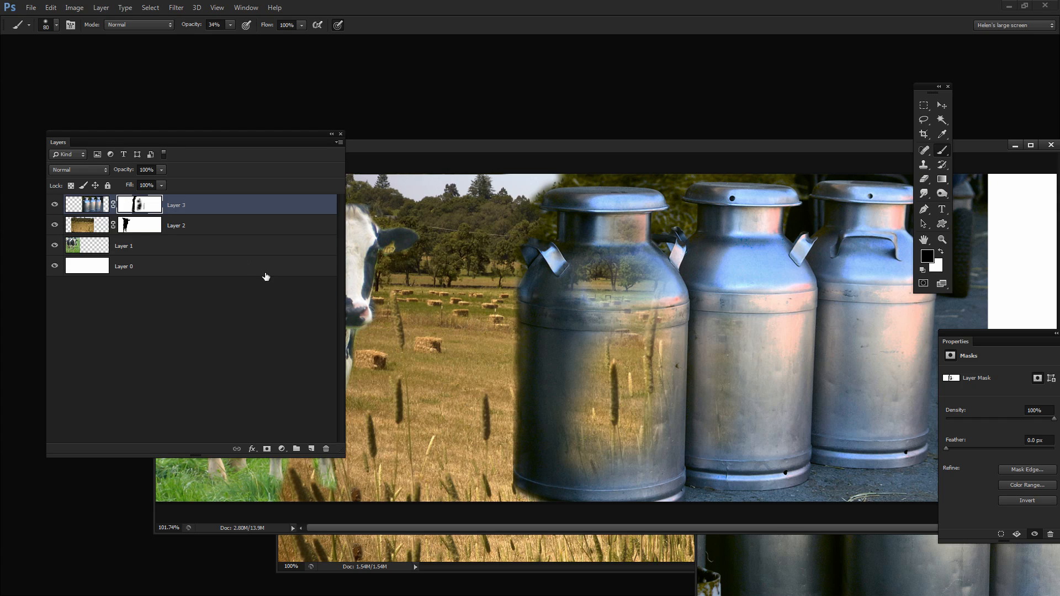
# Step: Swap the painting colour to white and back to black
pyautogui.click(940, 253)
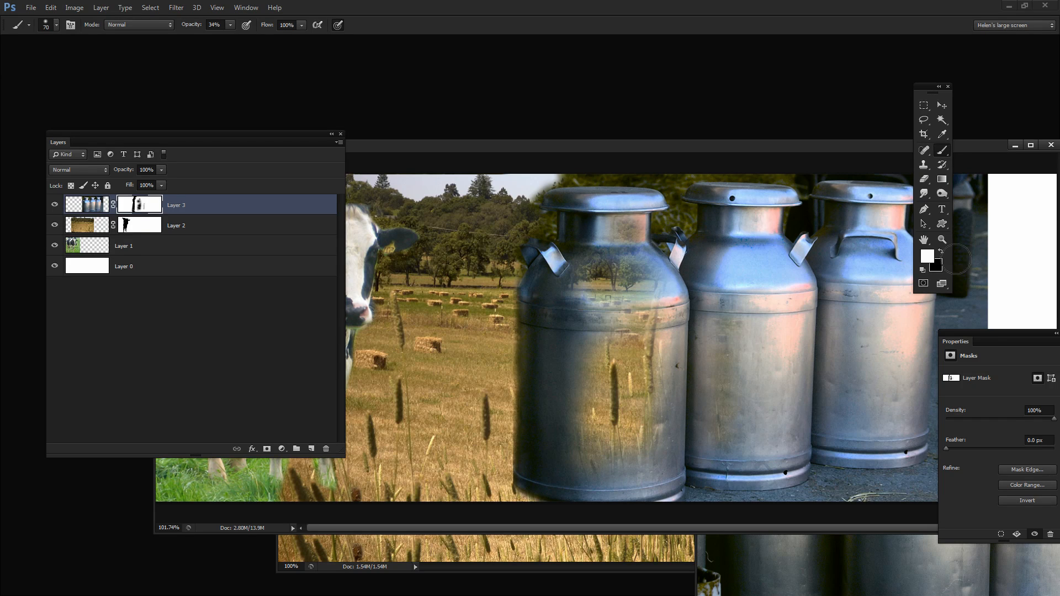
pyautogui.click(939, 252)
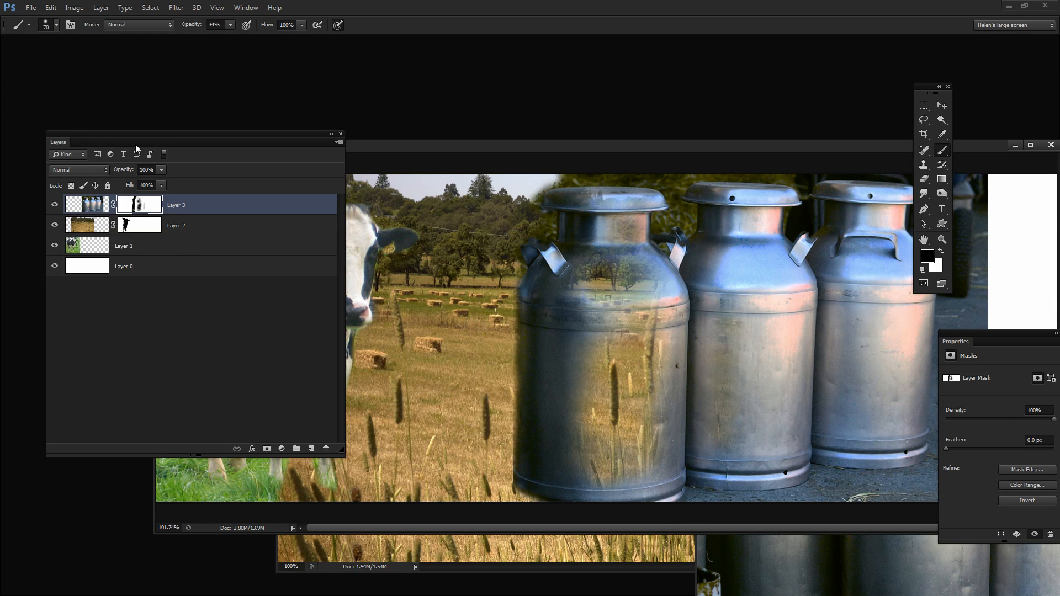
# Step: Move the Layers panel off the cow and over the milk cans, and shrink it to a narrower, shorter size
pyautogui.moveTo(138, 140); pyautogui.dragTo(596, 298)
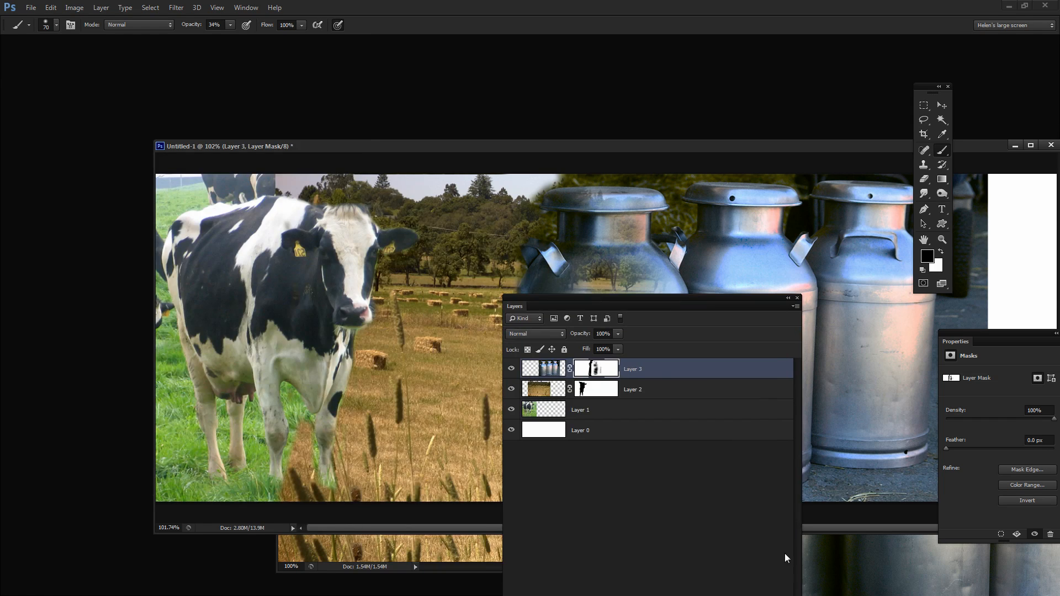
pyautogui.moveTo(687, 304); pyautogui.dragTo(774, 207)
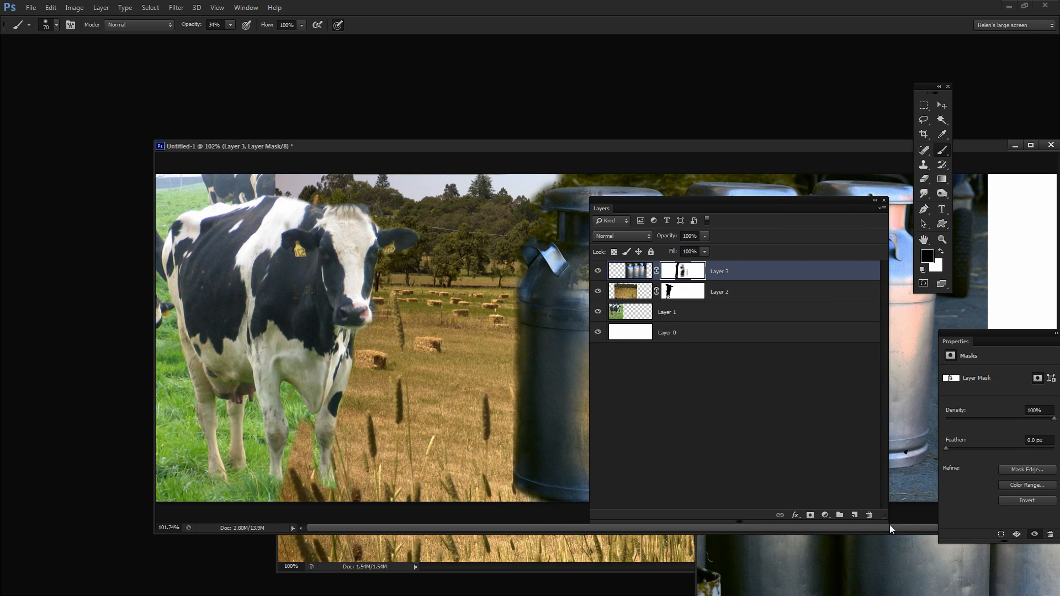
pyautogui.moveTo(888, 522); pyautogui.dragTo(766, 456)
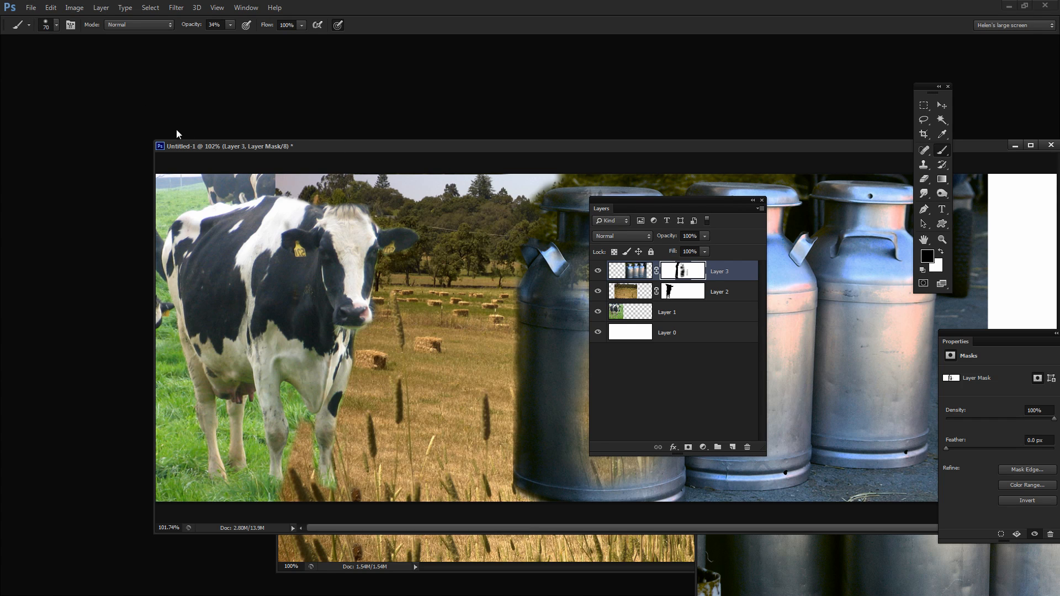
pyautogui.click(27, 10)
pyautogui.click(95, 131)
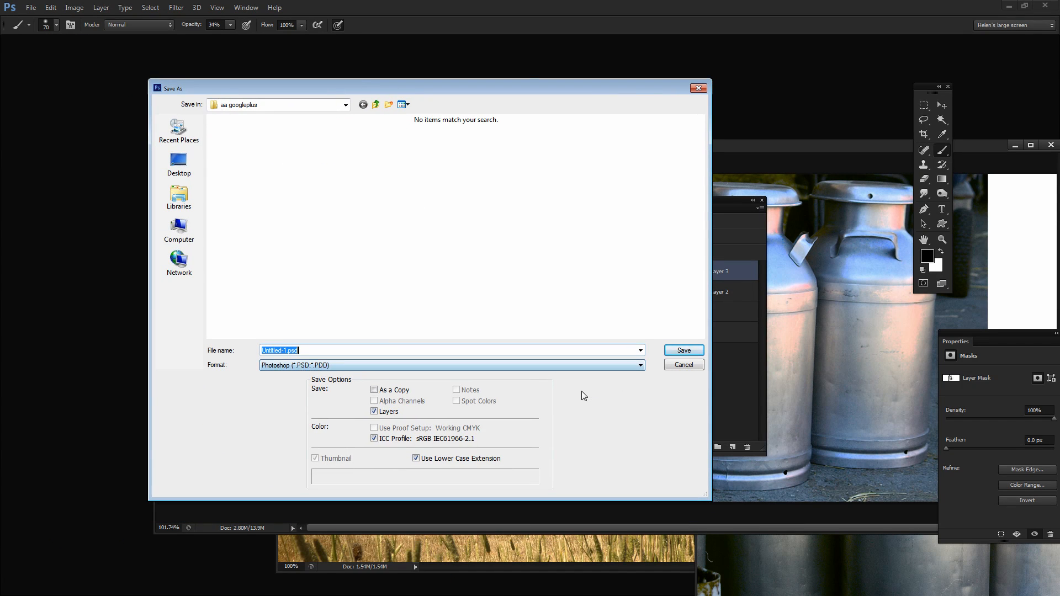
pyautogui.click(683, 365)
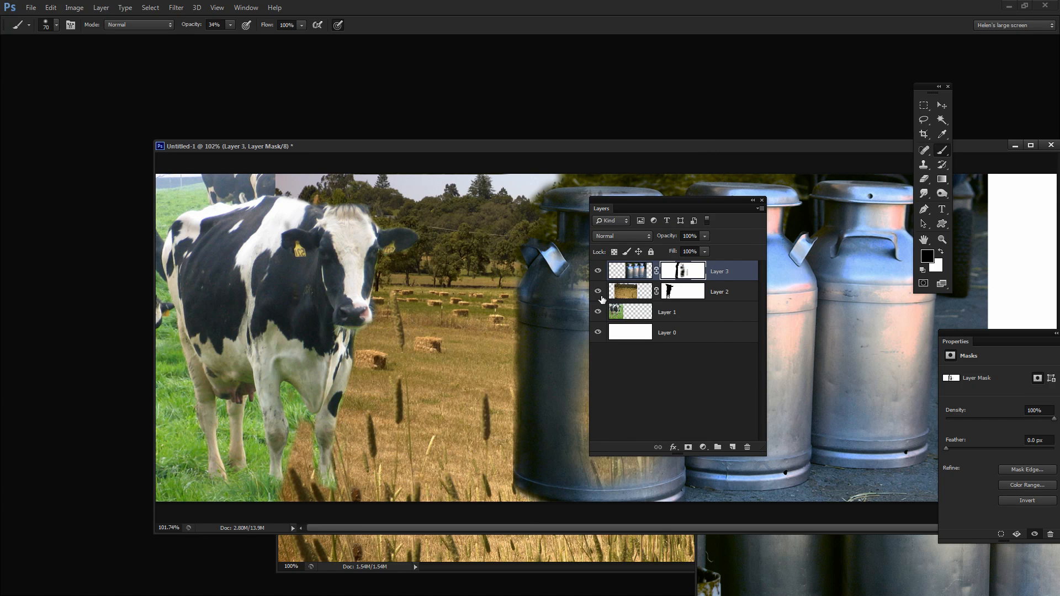
# Step: Try painting black on Layer 2's image instead of its mask, over the hay beside the cow, and undo the stroke
pyautogui.moveTo(659, 201); pyautogui.dragTo(558, 241)
pyautogui.click(577, 329)
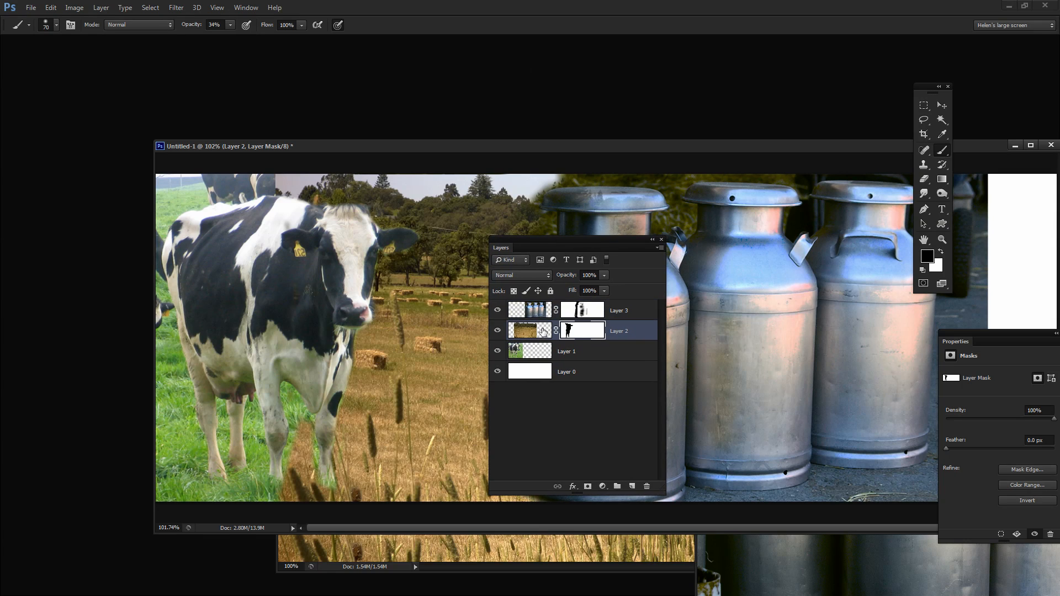
pyautogui.click(531, 332)
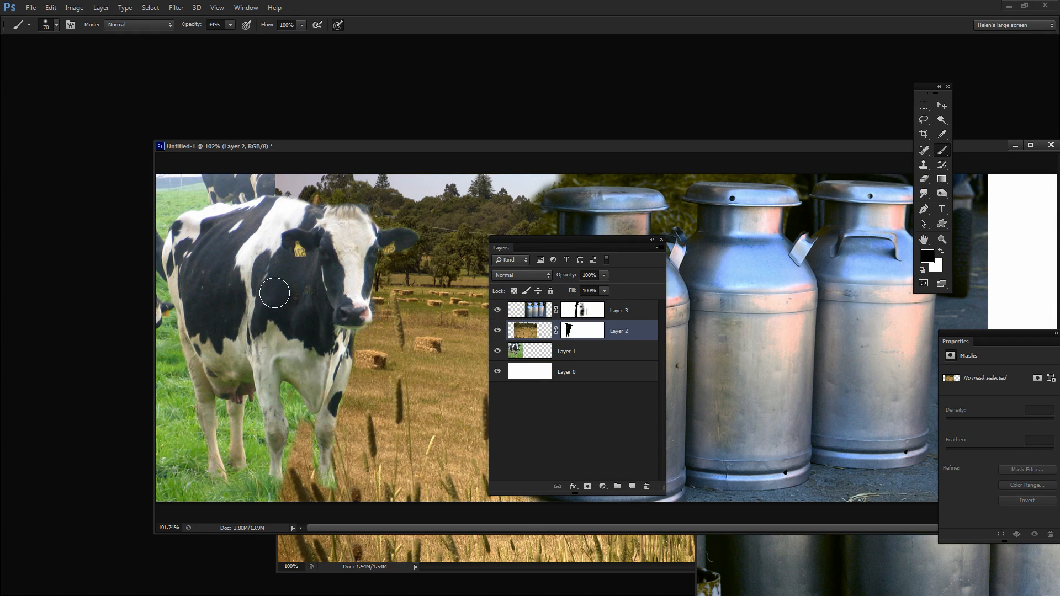
pyautogui.moveTo(324, 336)
pyautogui.mouseDown()
pyautogui.moveTo(409, 308)
pyautogui.moveTo(405, 392)
pyautogui.moveTo(407, 310)
pyautogui.mouseUp()
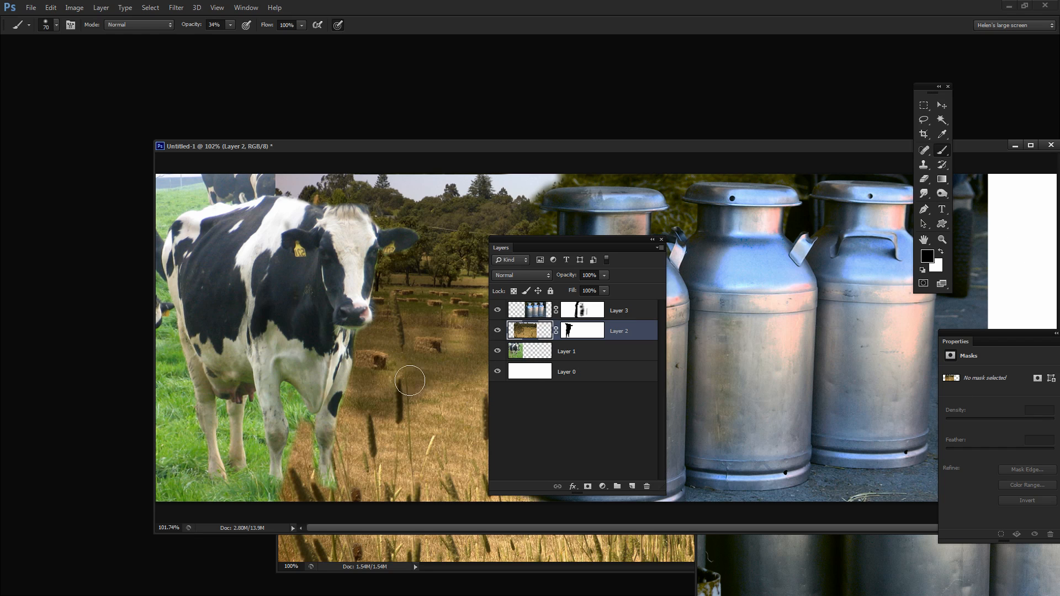
pyautogui.hotkey('ctrl', 'z')
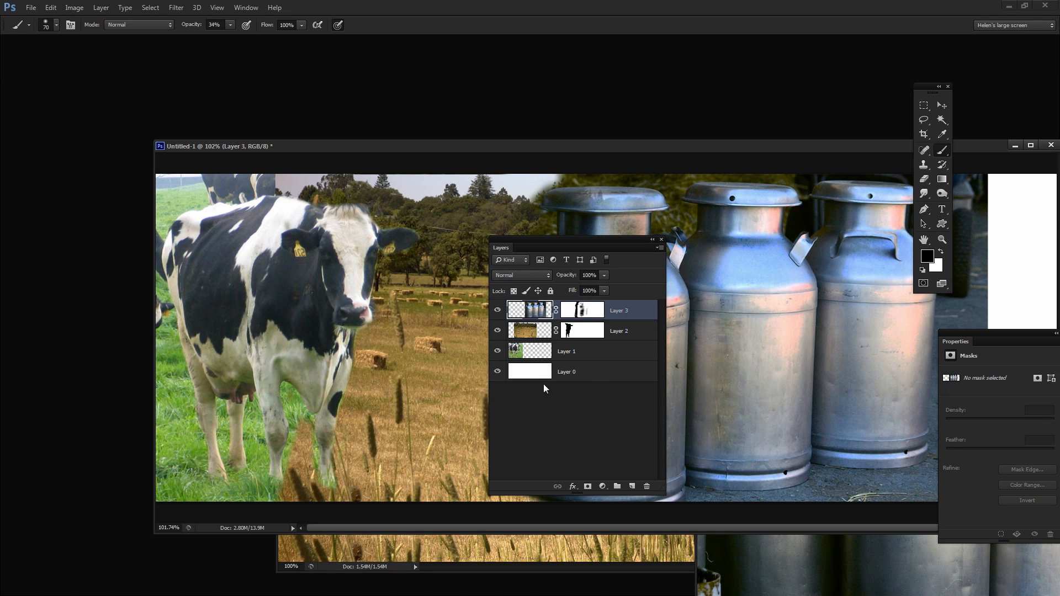
# Step: Target Layer 2's mask and paint black over the leftover hay between the cow's front legs to reveal the grass
pyautogui.click(521, 328)
pyautogui.click(572, 334)
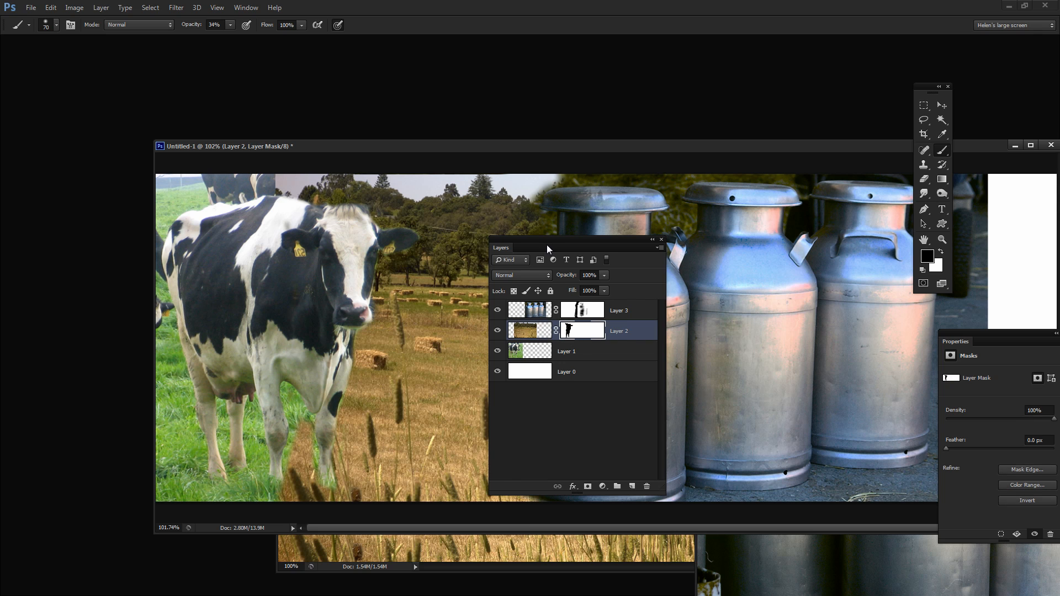
pyautogui.moveTo(547, 244); pyautogui.dragTo(653, 207)
pyautogui.moveTo(307, 421)
pyautogui.mouseDown()
pyautogui.moveTo(300, 480)
pyautogui.moveTo(303, 458)
pyautogui.moveTo(315, 501)
pyautogui.moveTo(330, 487)
pyautogui.moveTo(282, 516)
pyautogui.moveTo(310, 437)
pyautogui.moveTo(279, 462)
pyautogui.moveTo(293, 428)
pyautogui.moveTo(308, 484)
pyautogui.moveTo(307, 444)
pyautogui.mouseUp()
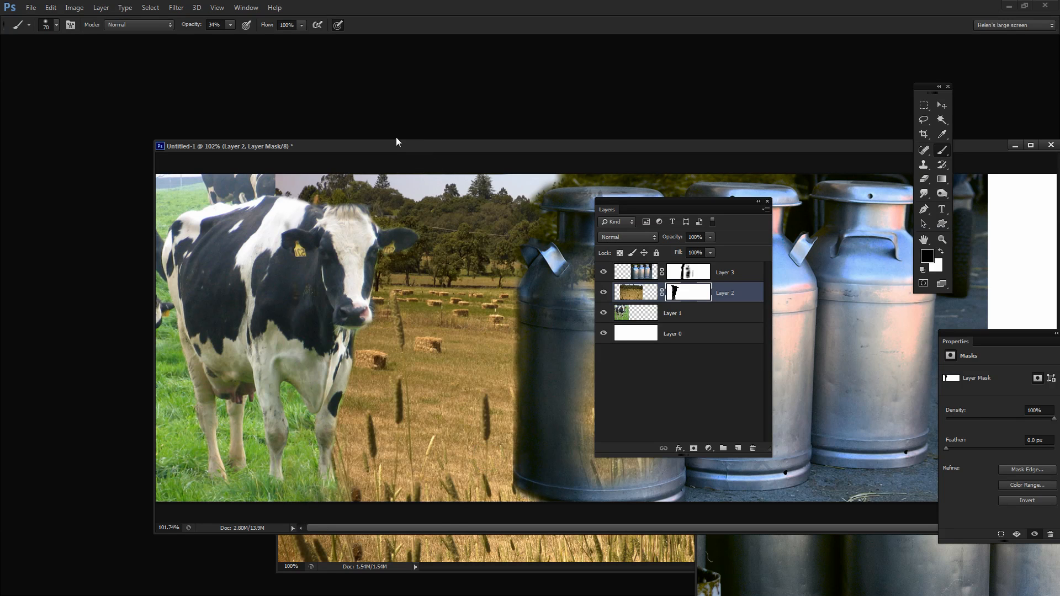
# Step: Move the banner's document window up and to the left, and shift the Layers panel clear of the first two milk cans
pyautogui.moveTo(389, 147); pyautogui.dragTo(305, 96)
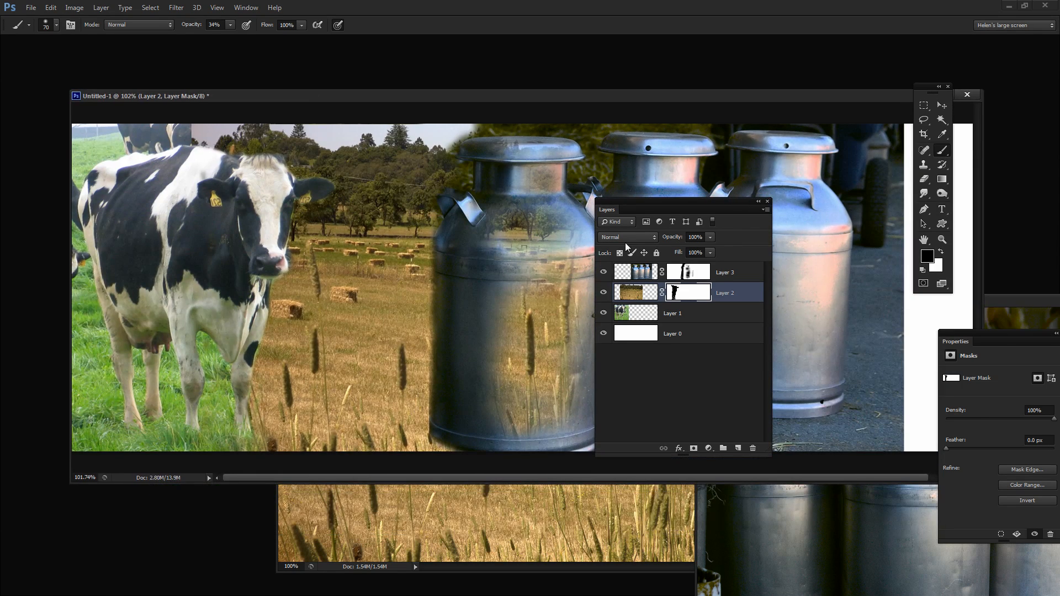
pyautogui.moveTo(631, 207); pyautogui.dragTo(778, 291)
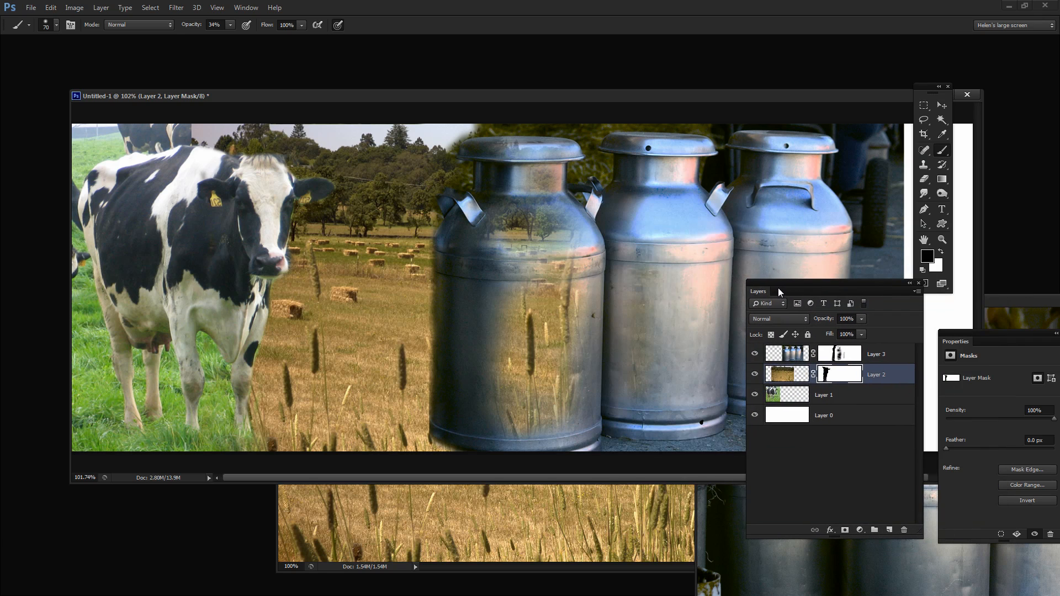